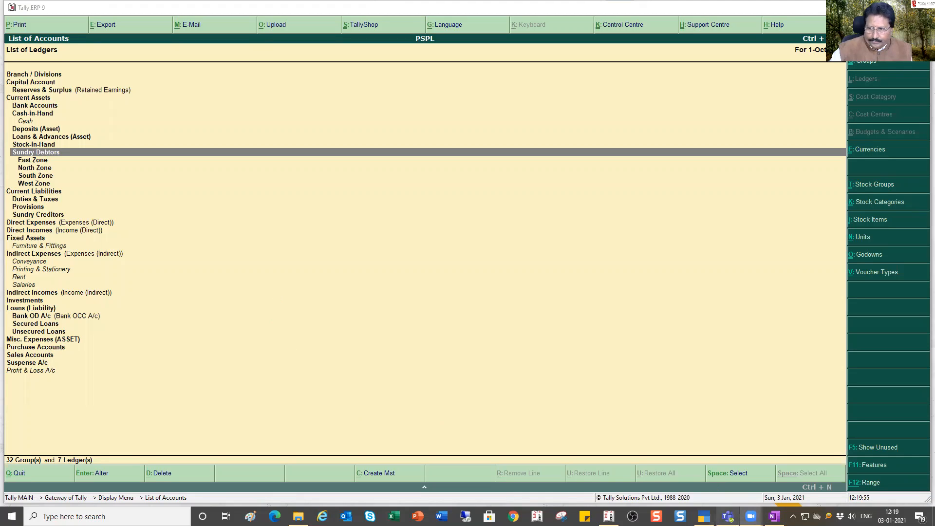
# Switch to TallyPrime, restore its window from full screen and shrink it to about three quarters of the screen width.
pyautogui.click(704, 516)
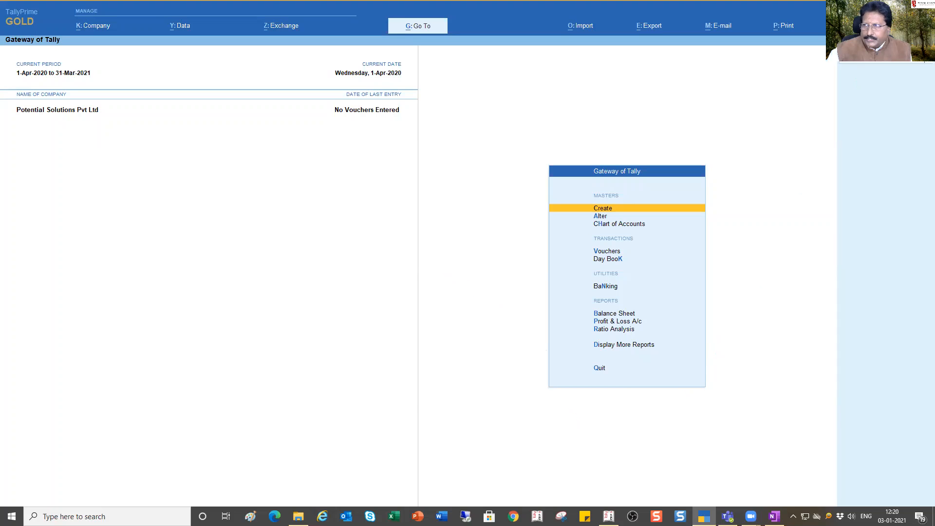
pyautogui.click(915, 6)
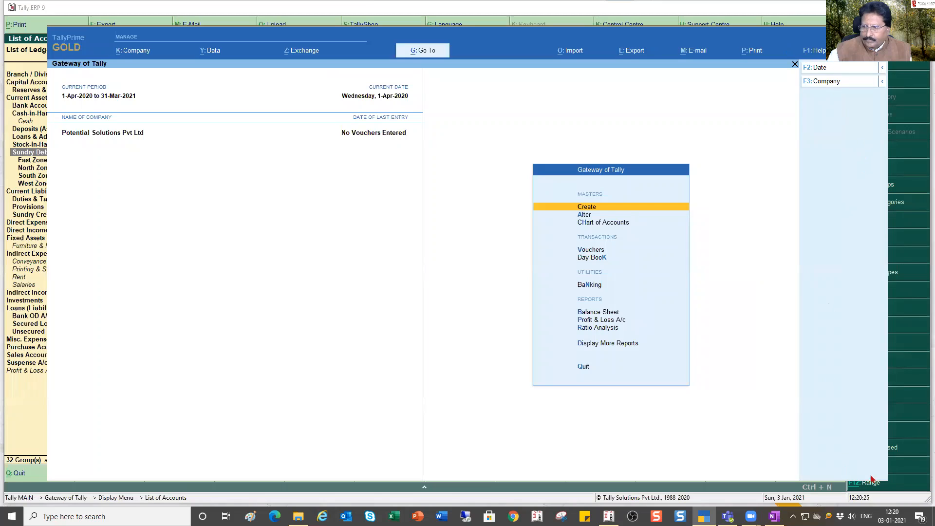
pyautogui.moveTo(884, 479); pyautogui.dragTo(701, 388)
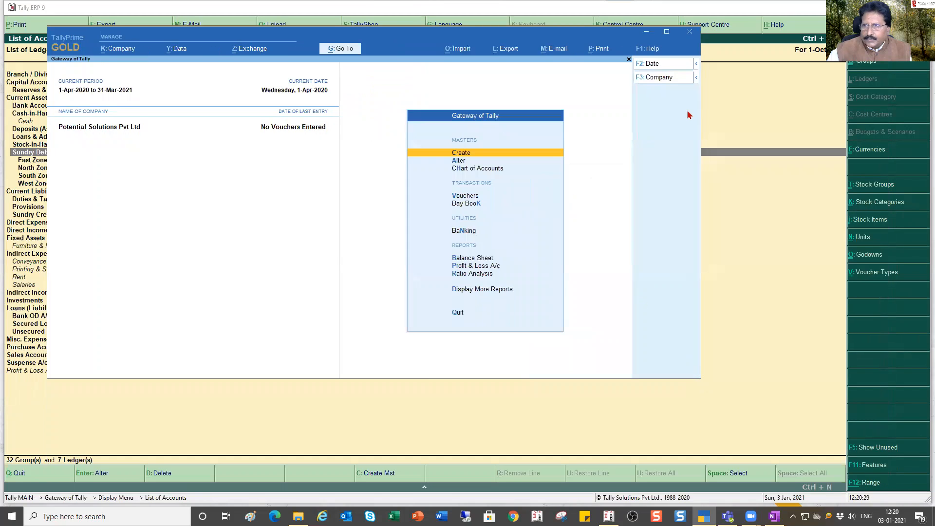
# Switch to Tally.ERP 9, return to the Gateway of Tally and shrink its window to match the smaller TallyPrime window.
pyautogui.click(764, 90)
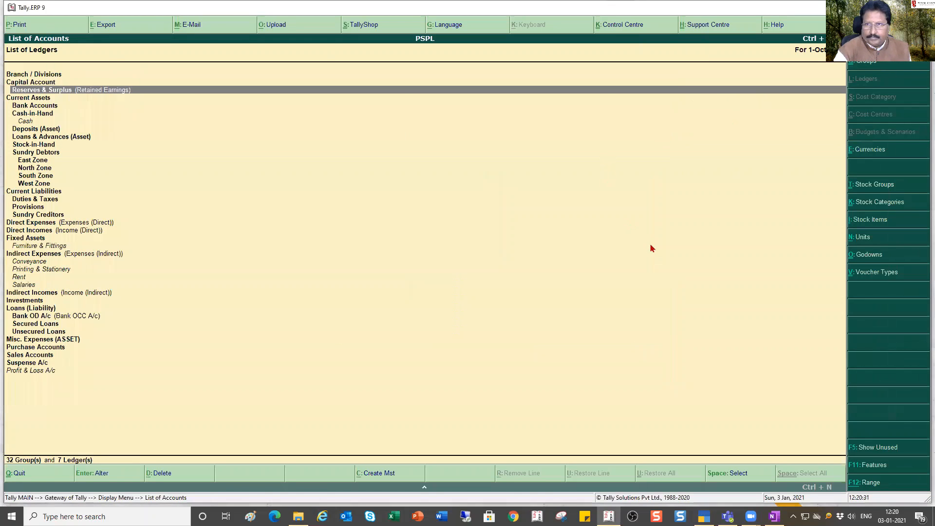
pyautogui.press('Escape')
pyautogui.press('Escape')
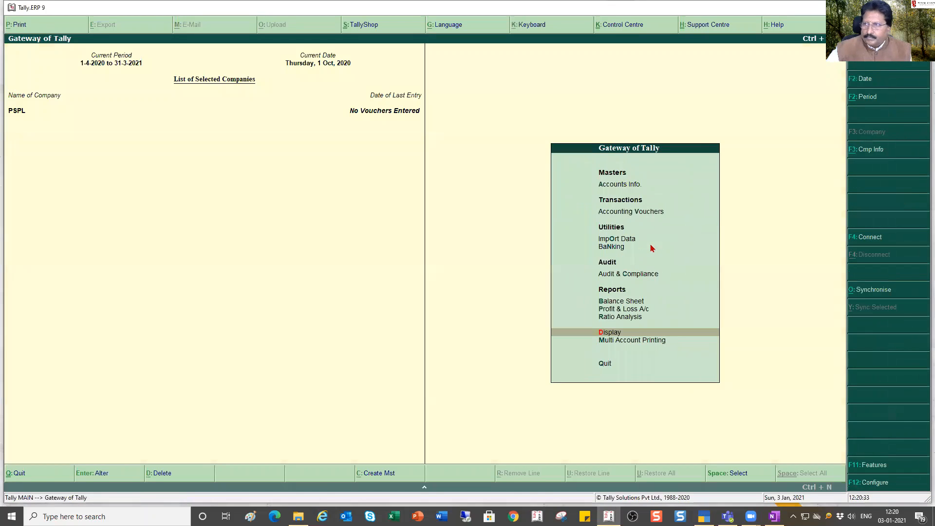
pyautogui.click(897, 7)
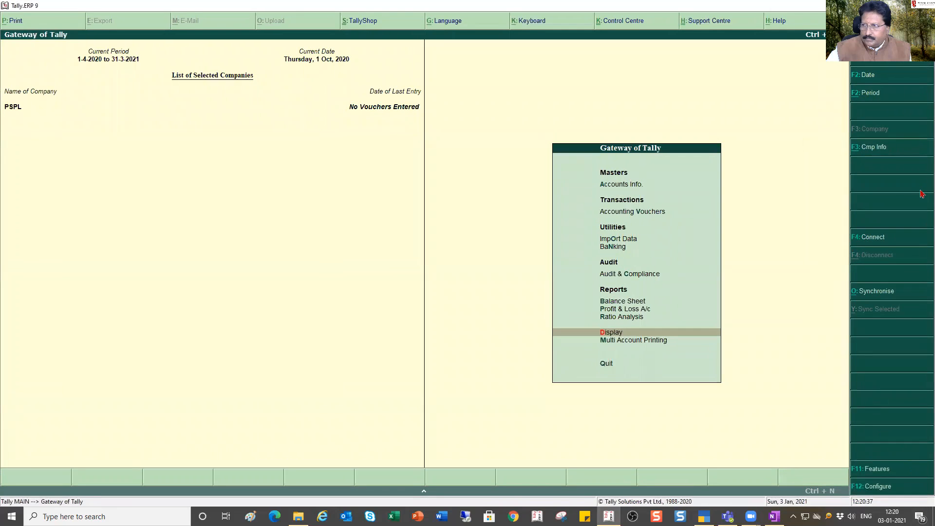
pyautogui.click(900, 6)
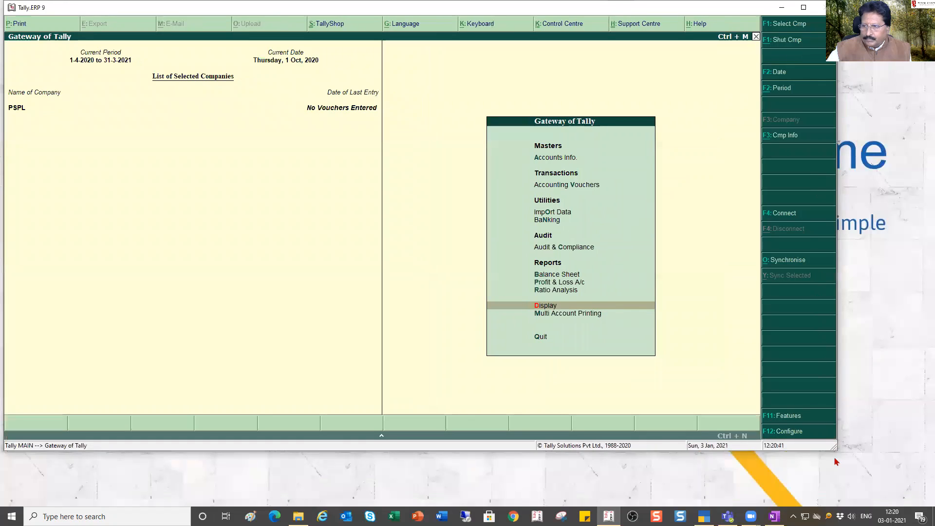
pyautogui.moveTo(742, 391); pyautogui.dragTo(739, 396)
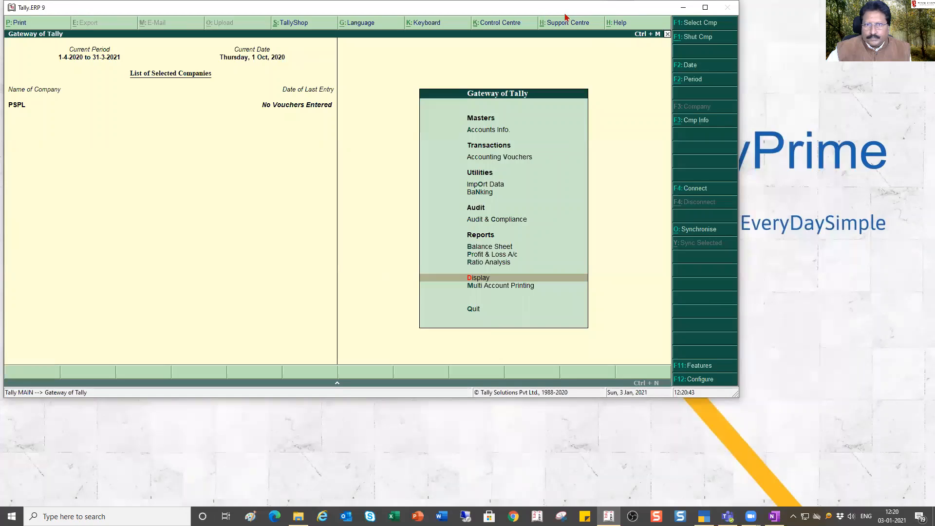
# Arrange the Tally.ERP 9 and TallyPrime windows side by side so both Gateway of Tally menus are in view.
pyautogui.moveTo(565, 17); pyautogui.dragTo(271, 27)
pyautogui.click(497, 37)
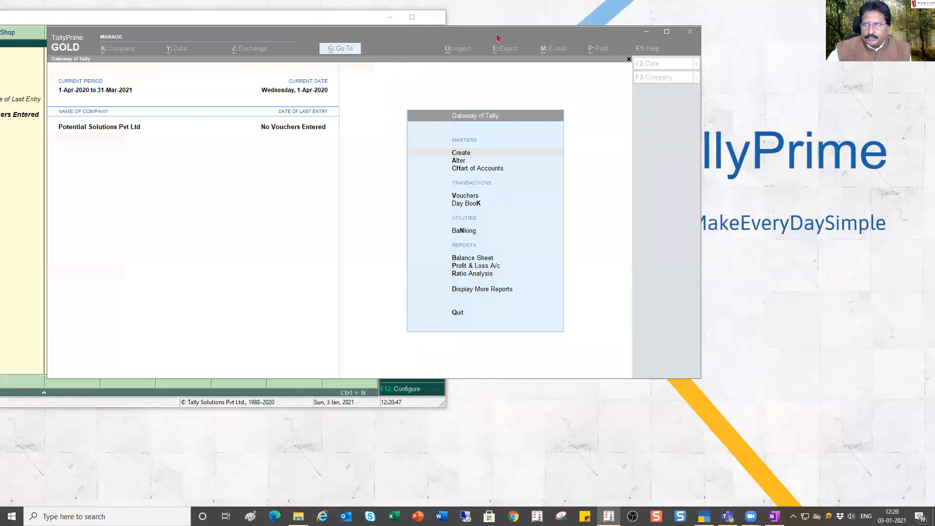
pyautogui.moveTo(601, 38); pyautogui.dragTo(830, 33)
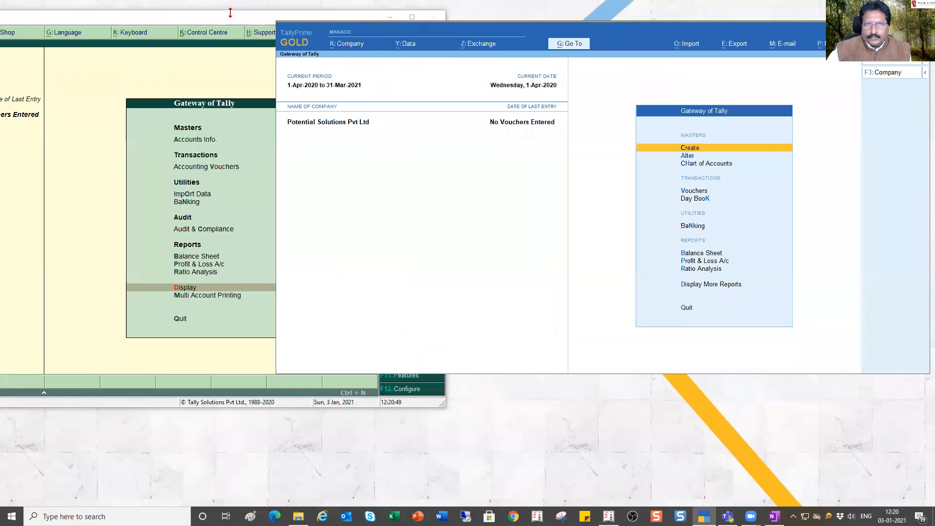
pyautogui.click(230, 12)
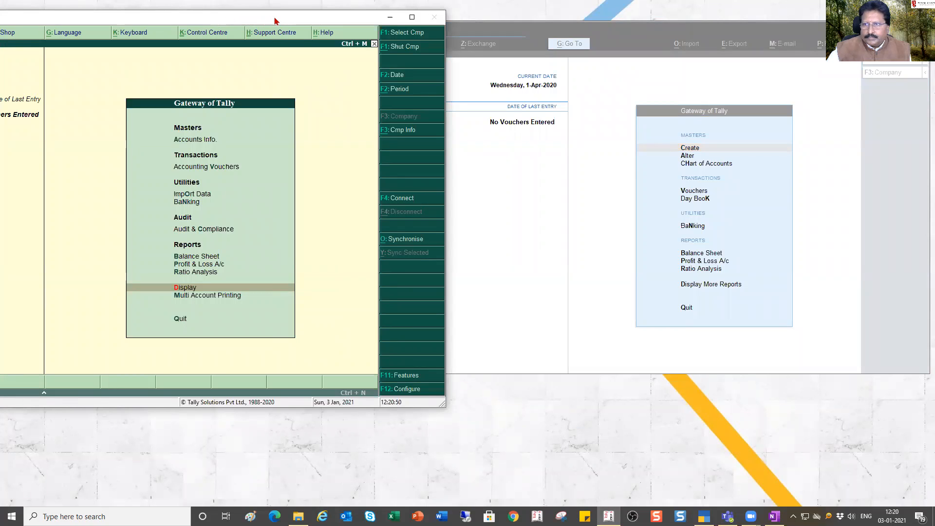
pyautogui.moveTo(274, 20); pyautogui.dragTo(438, 32)
# Open Accounts Info. in Tally.ERP 9 to show its group, ledger and voucher type masters.
pyautogui.click(639, 33)
pyautogui.click(247, 32)
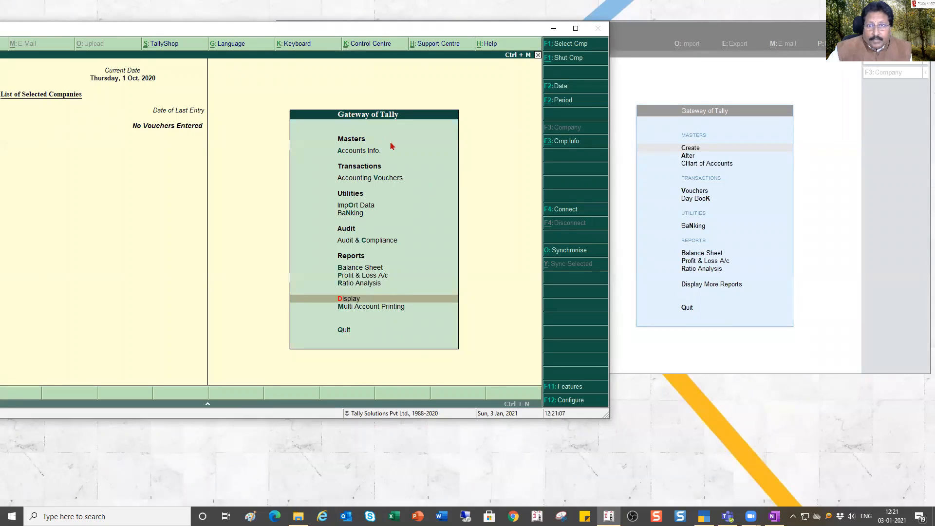
pyautogui.click(362, 156)
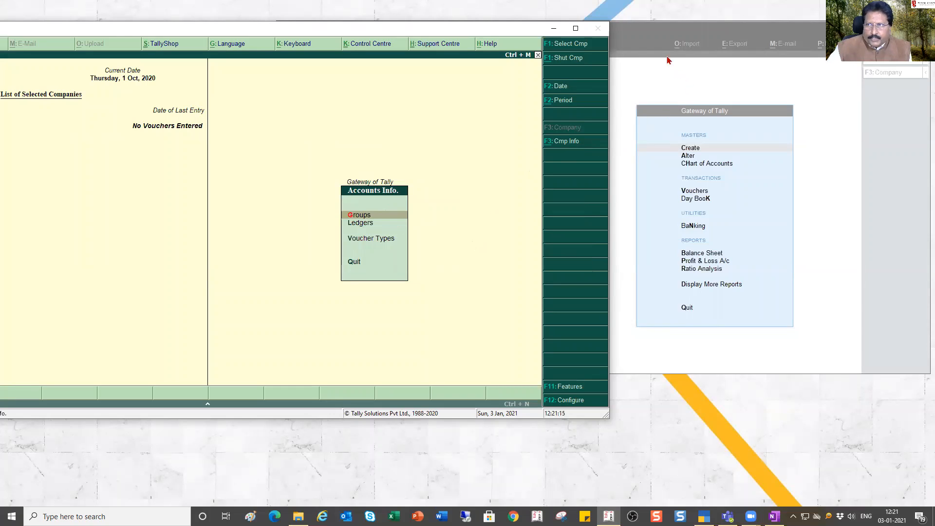
# Switch to TallyPrime and start creating a group master named North Zone.
pyautogui.click(655, 34)
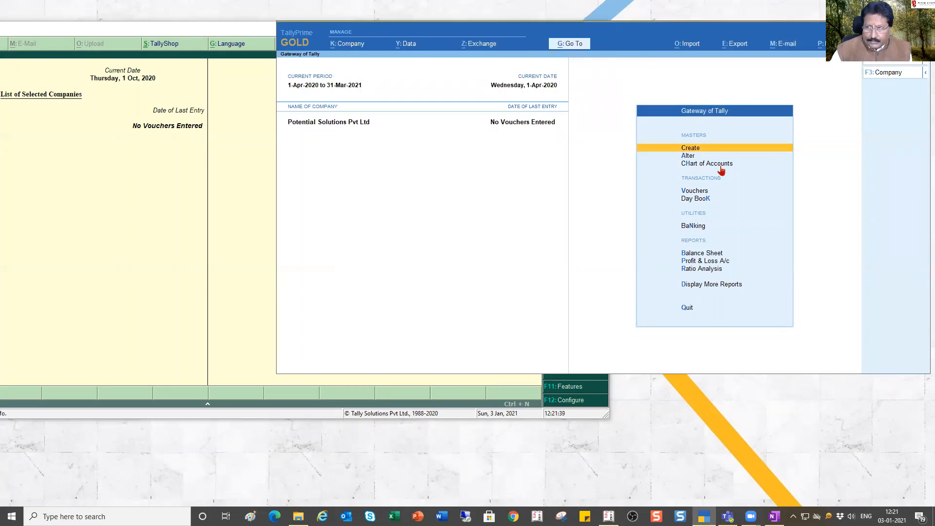
pyautogui.press('Return')
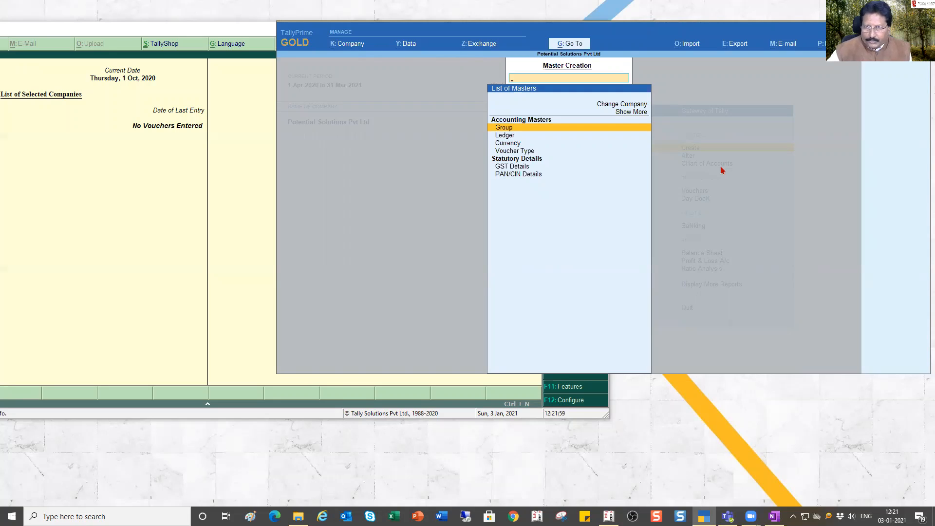
pyautogui.press('Return')
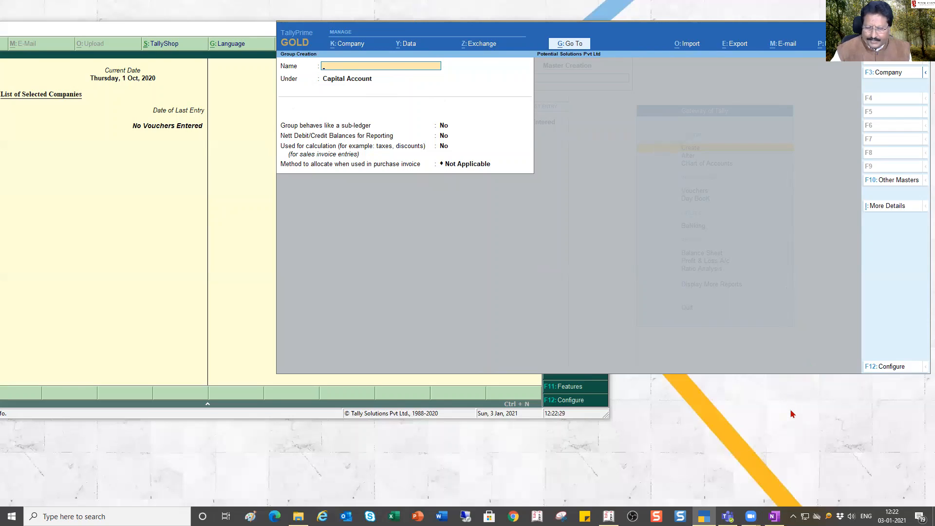
pyautogui.write('North Sz')
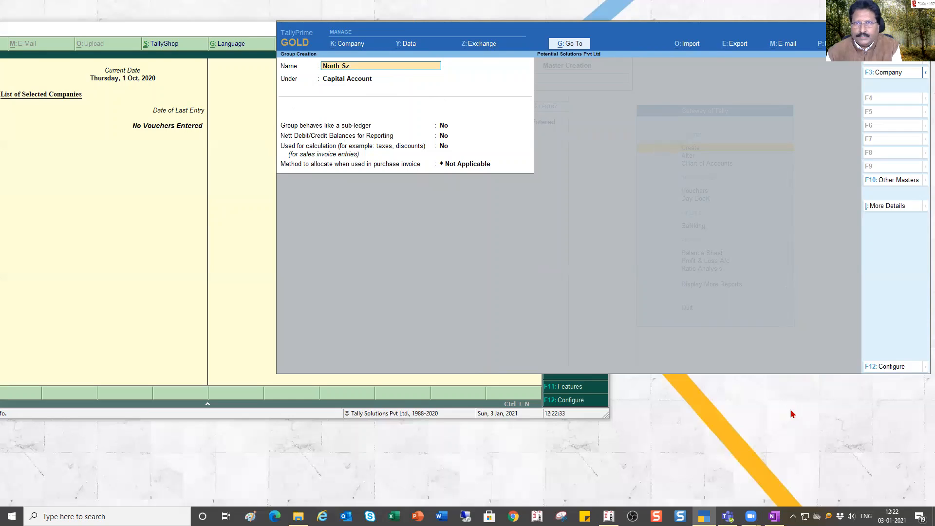
pyautogui.press('BackSpace')
pyautogui.press('BackSpace')
pyautogui.write('Zone')
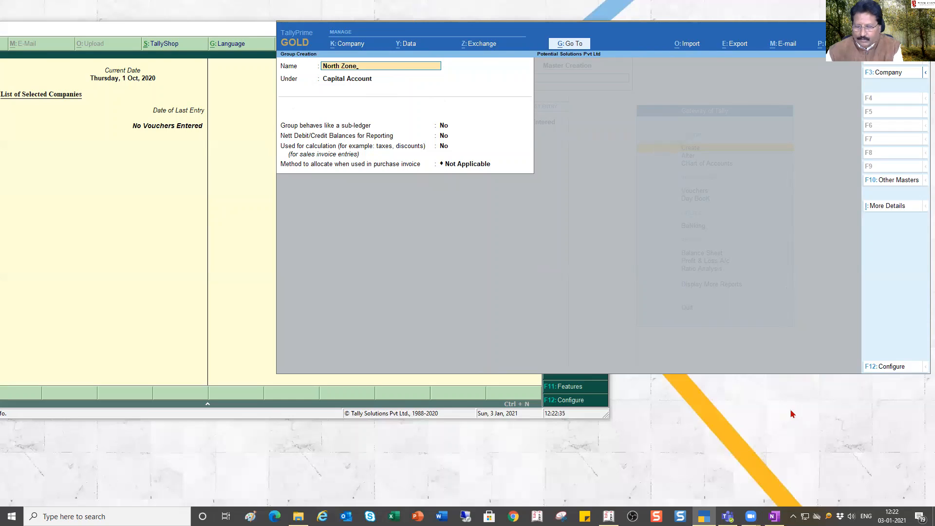
# Place the group under Sundry Debtors, keep the remaining options at their defaults, save it and leave group creation.
pyautogui.press('Return')
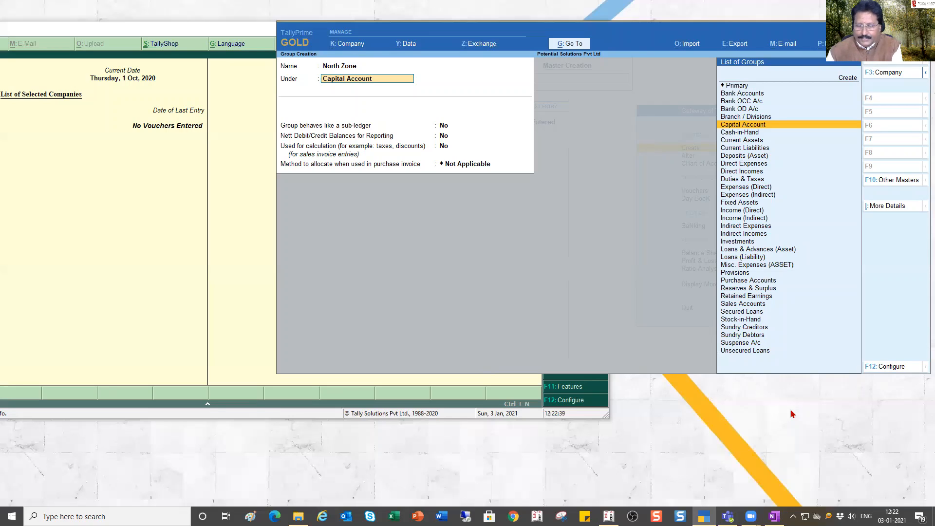
pyautogui.write('Deb')
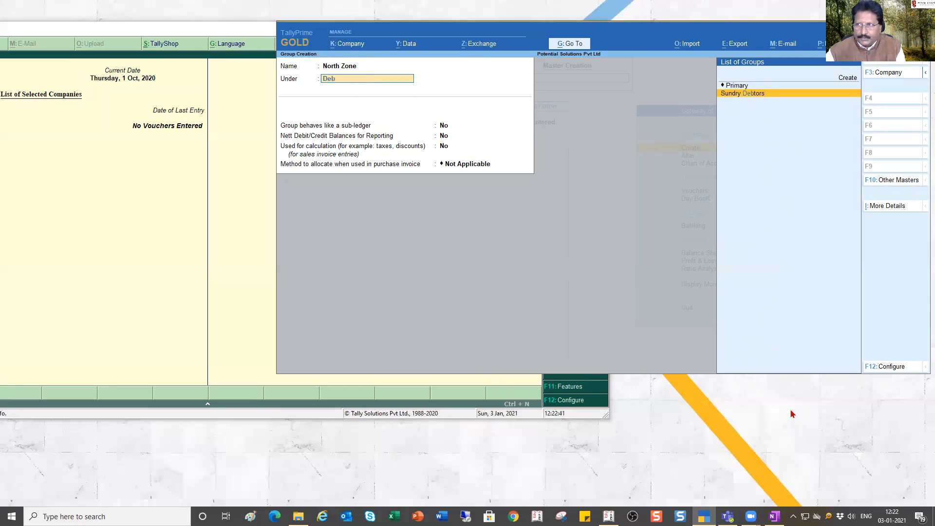
pyautogui.press('Return')
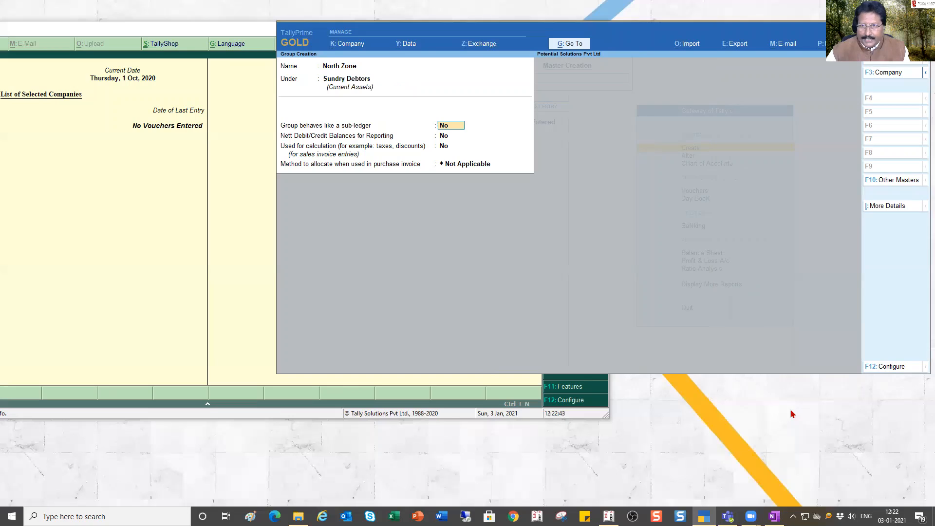
pyautogui.press('Return')
pyautogui.press('Return')
pyautogui.press('Return')
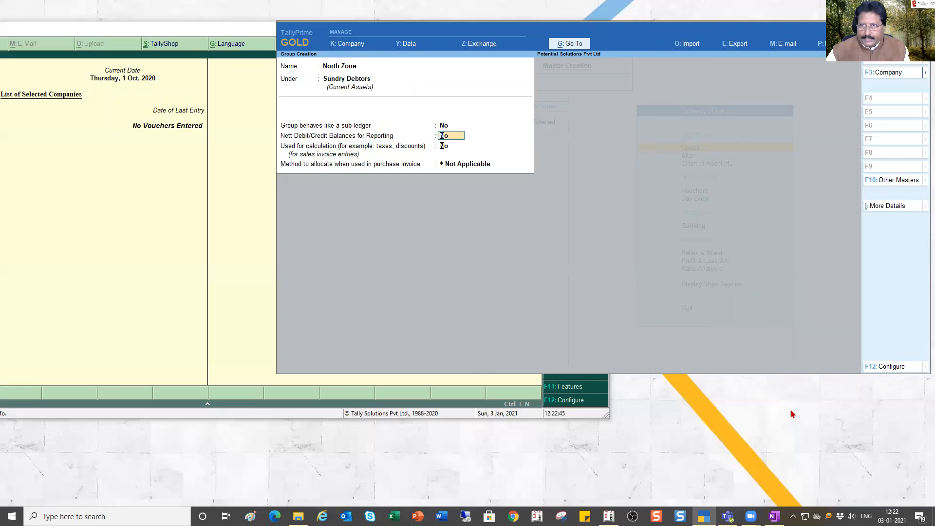
pyautogui.press('Return')
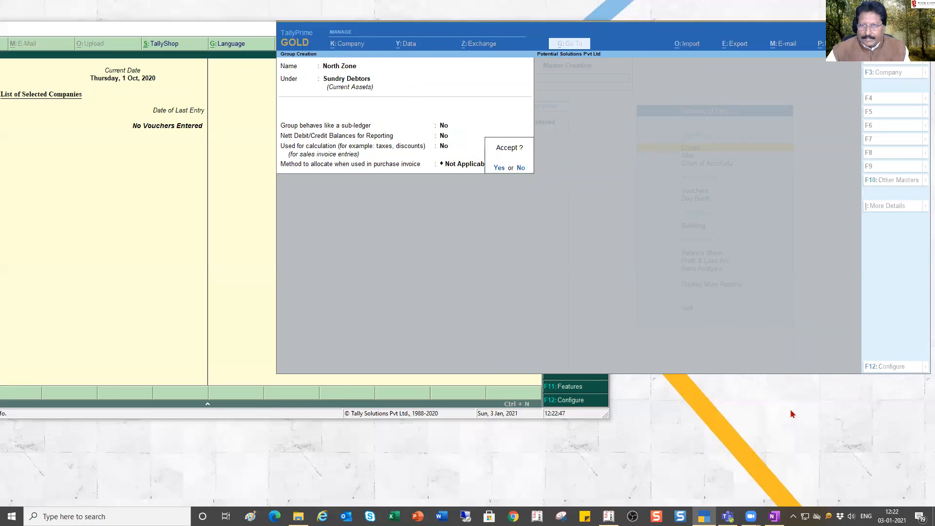
pyautogui.press('Return')
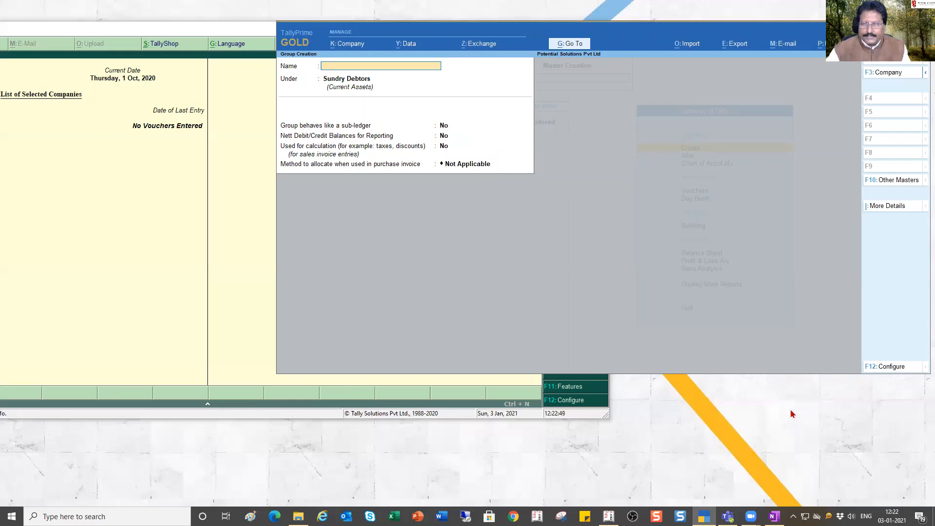
pyautogui.press('Escape')
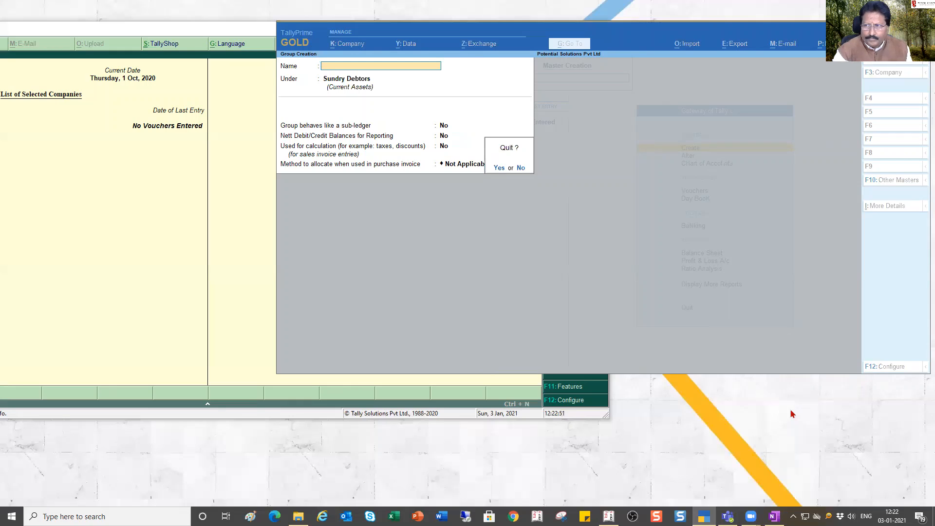
pyautogui.press('Return')
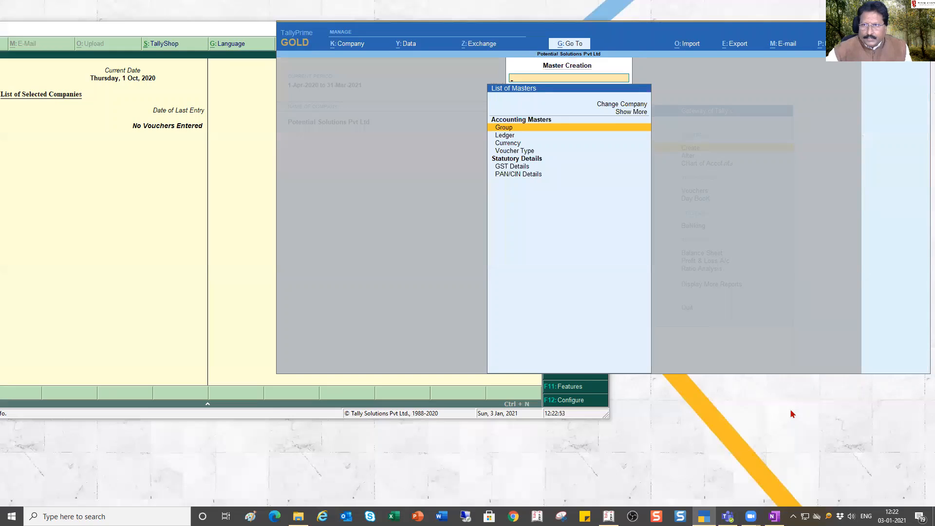
# View the Ledger creation form in TallyPrime and quit it without entering a ledger.
pyautogui.press('Down')
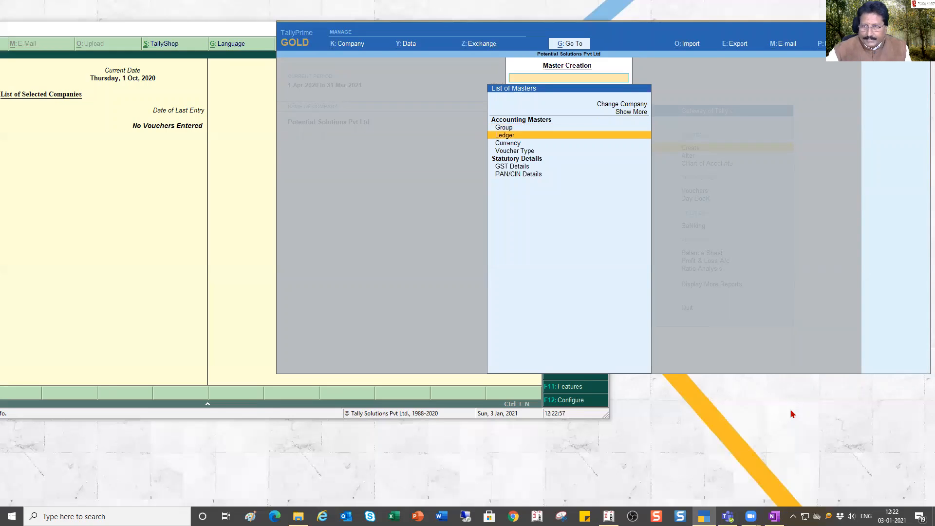
pyautogui.press('Return')
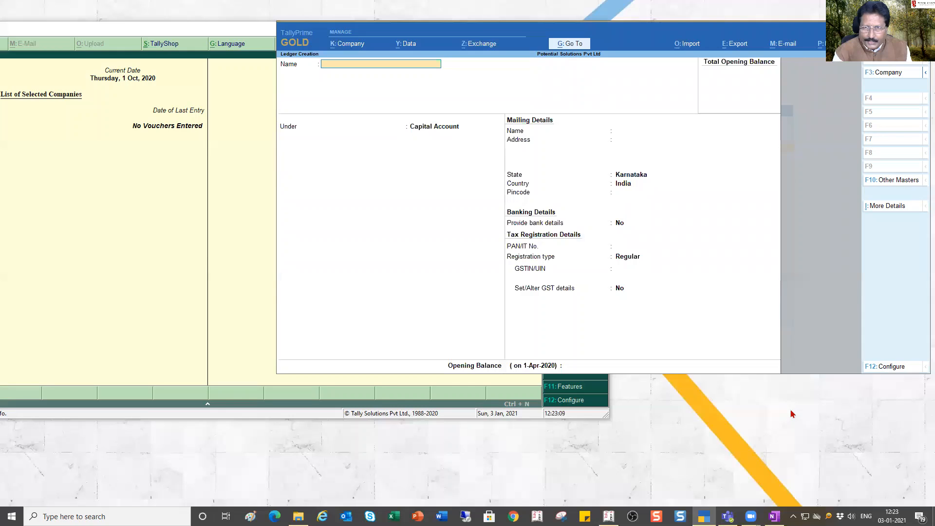
pyautogui.press('Escape')
pyautogui.press('Return')
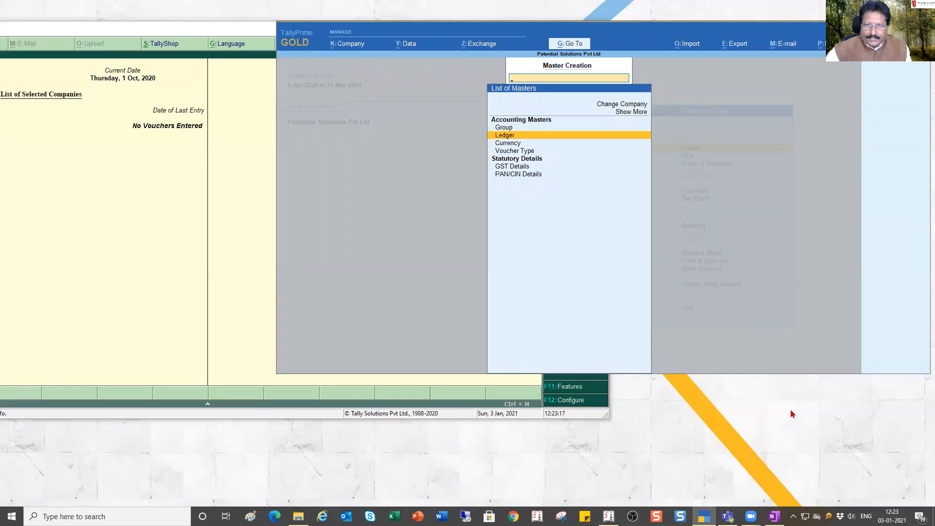
# Switch to Tally.ERP 9 and view the single and multiple options for Groups and Ledgers under Accounts Info.
pyautogui.click(227, 171)
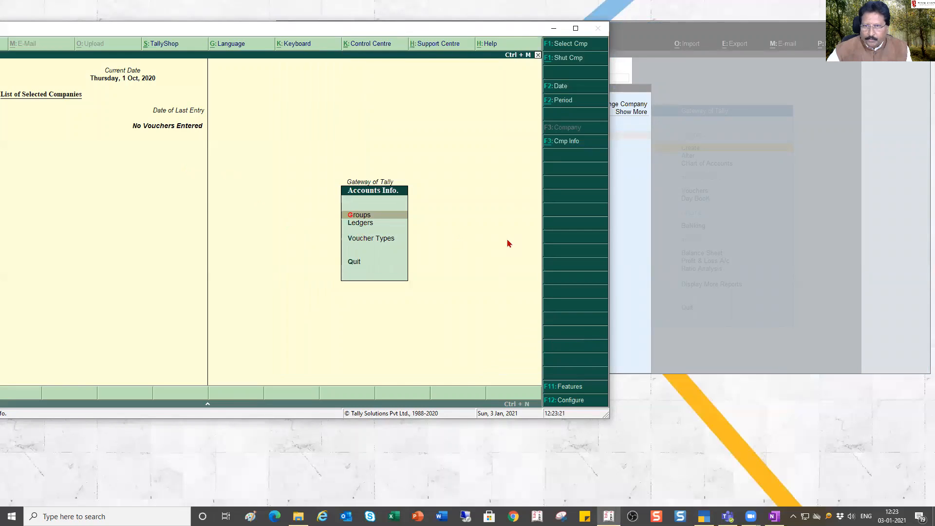
pyautogui.press('Return')
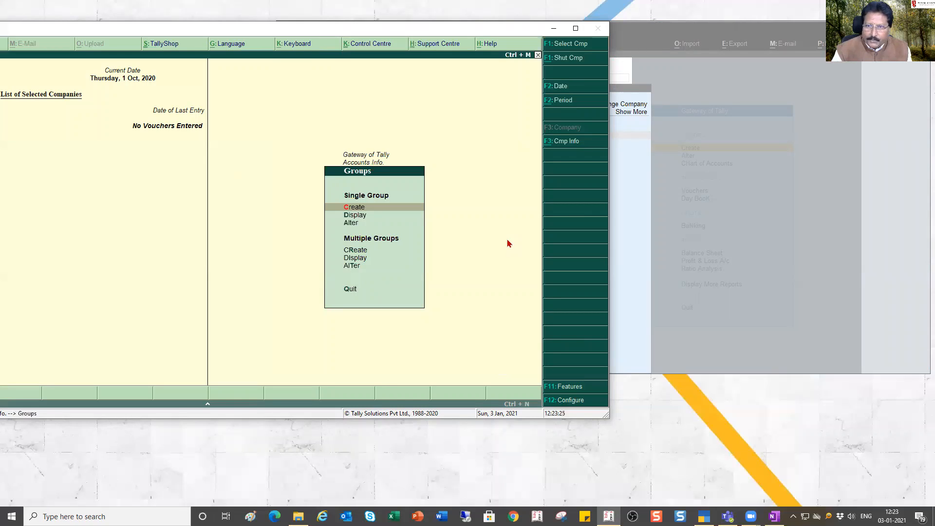
pyautogui.press('Escape')
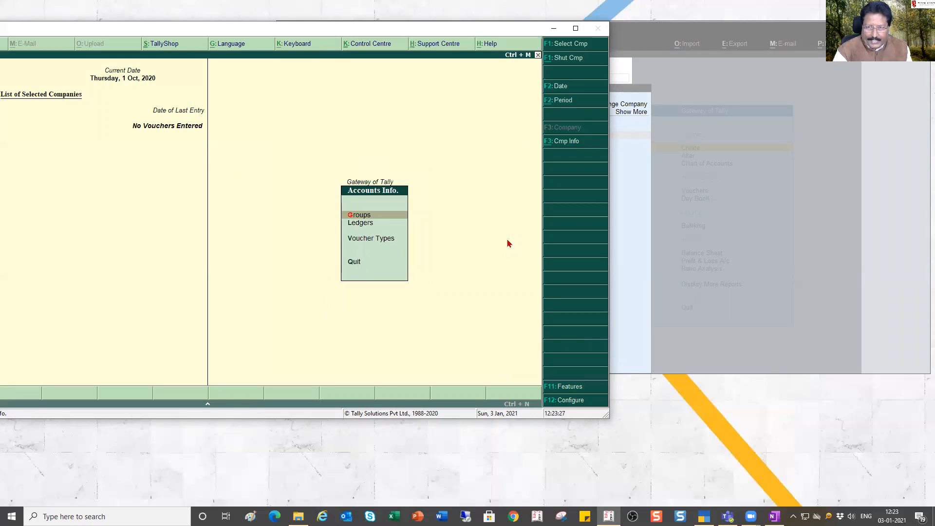
pyautogui.press('Down')
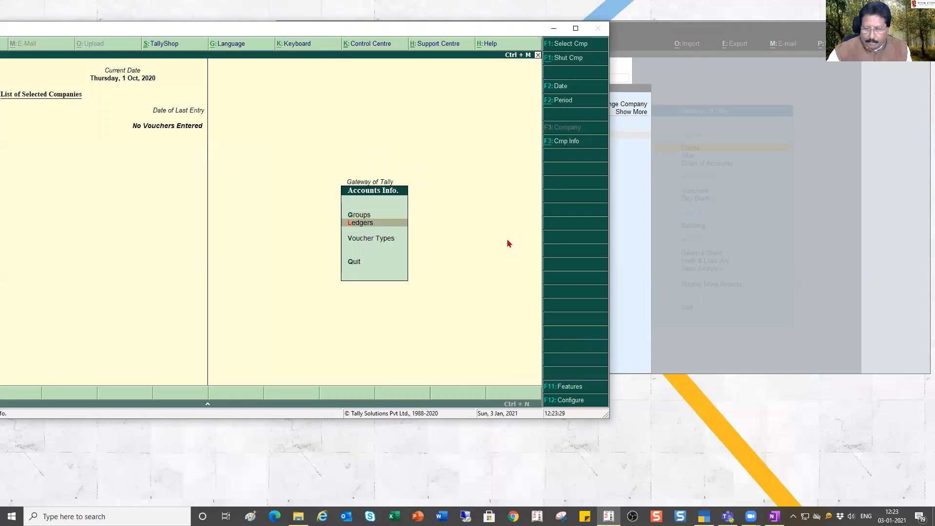
pyautogui.press('Return')
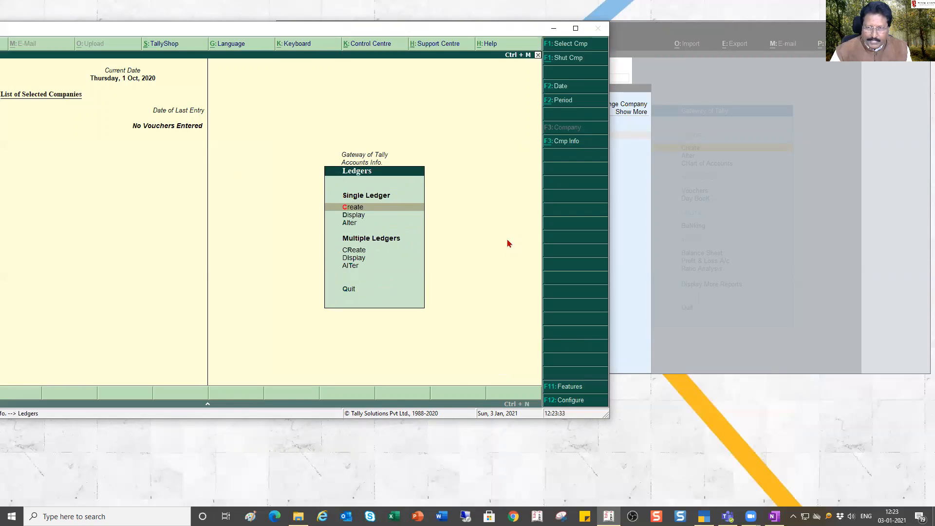
pyautogui.press('Escape')
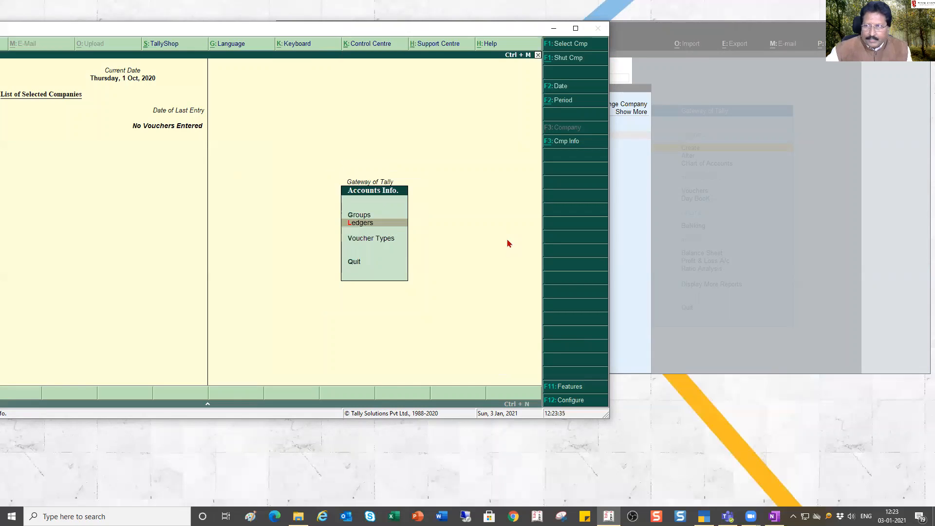
# Switch to TallyPrime, leave the master creation list, and view the masters available for alteration before returning to the Gateway of Tally.
pyautogui.click(827, 206)
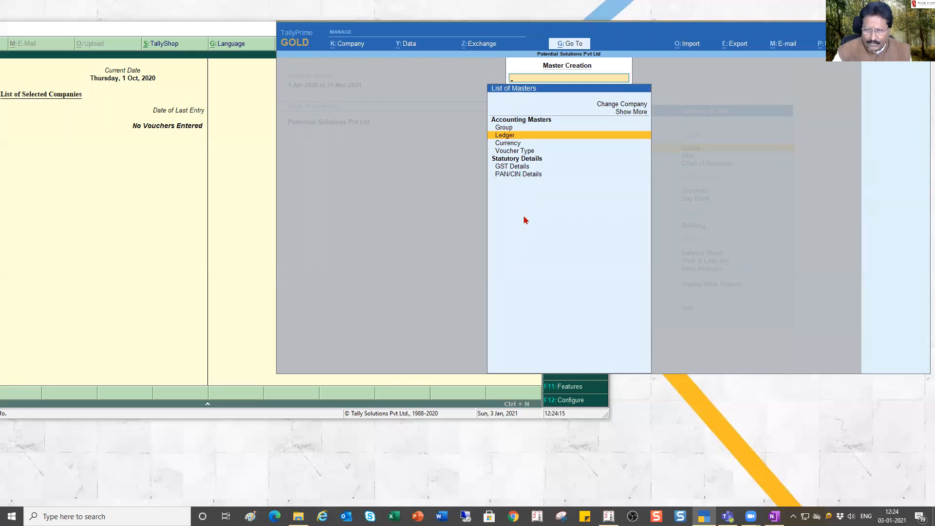
pyautogui.press('Escape')
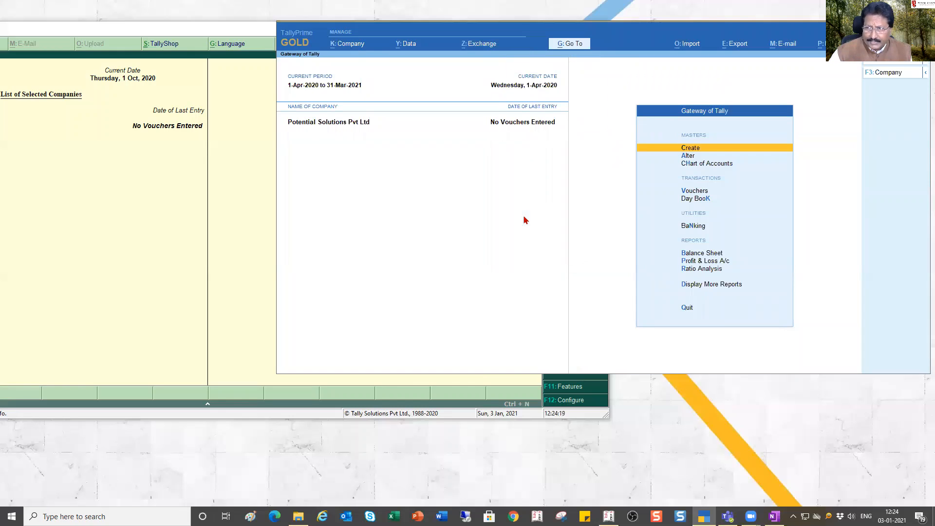
pyautogui.press('Down')
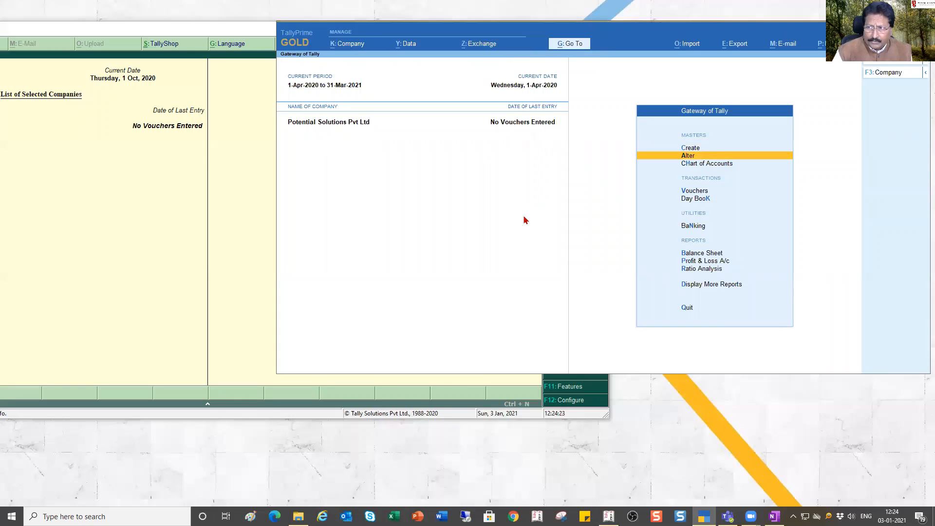
pyautogui.press('Return')
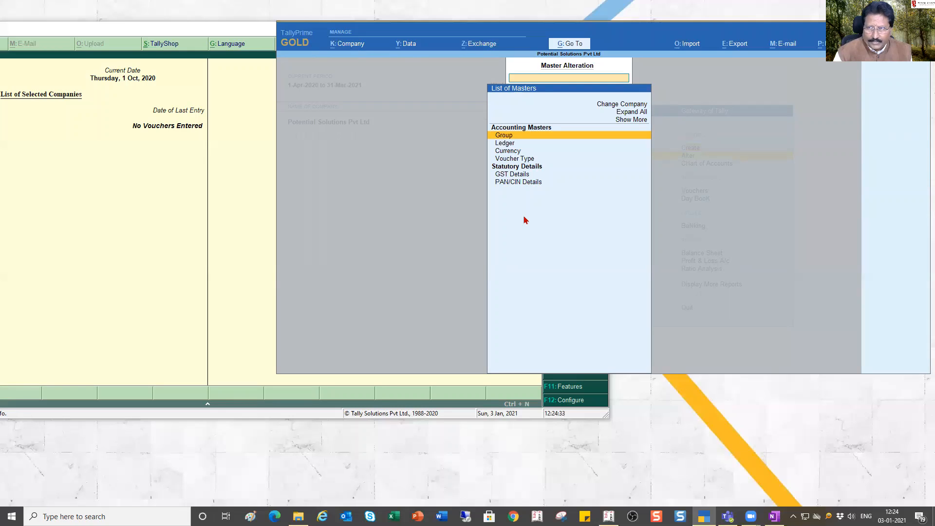
pyautogui.press('Escape')
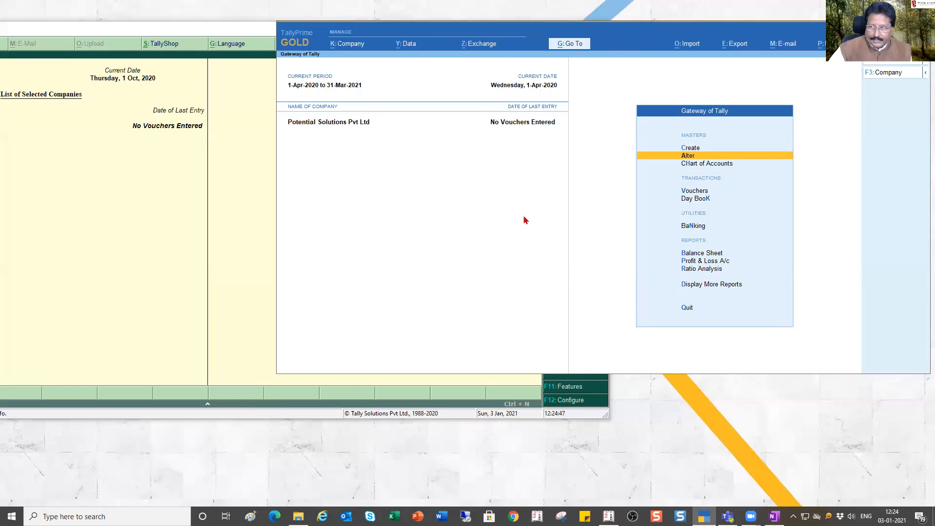
# Maximize the TallyPrime window and open the Chart of Accounts for Ledgers.
pyautogui.press('Down')
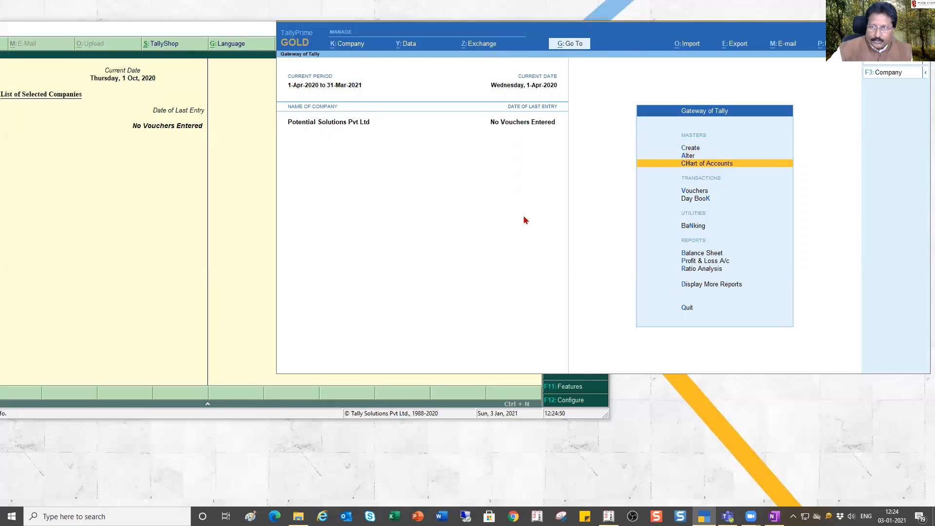
pyautogui.doubleClick(638, 34)
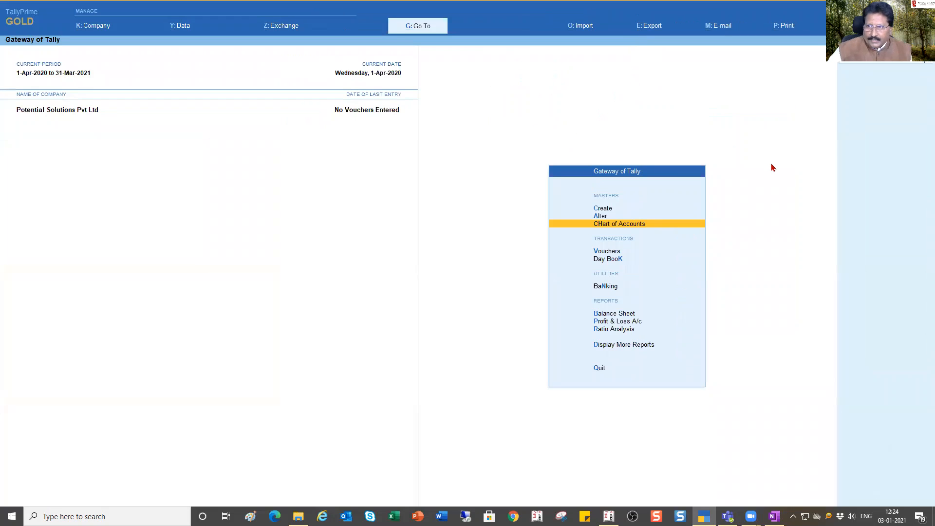
pyautogui.press('Return')
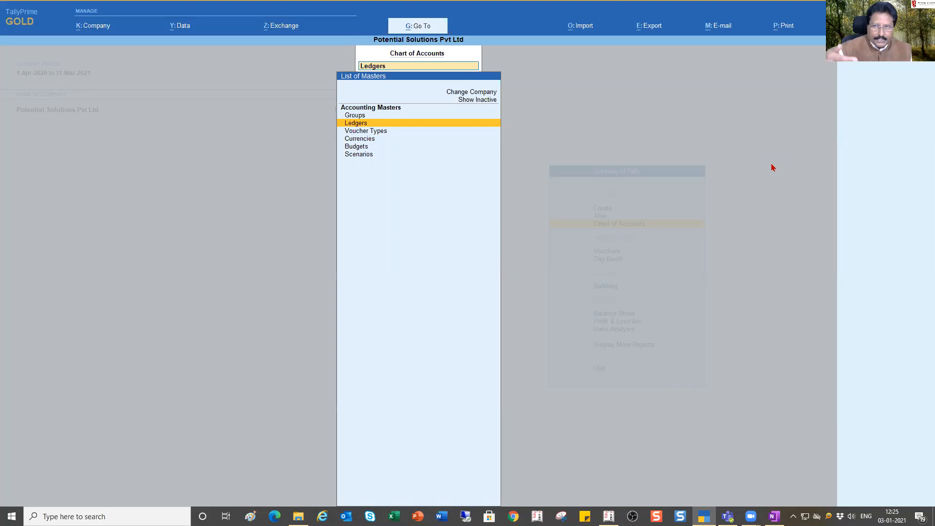
pyautogui.press('Return')
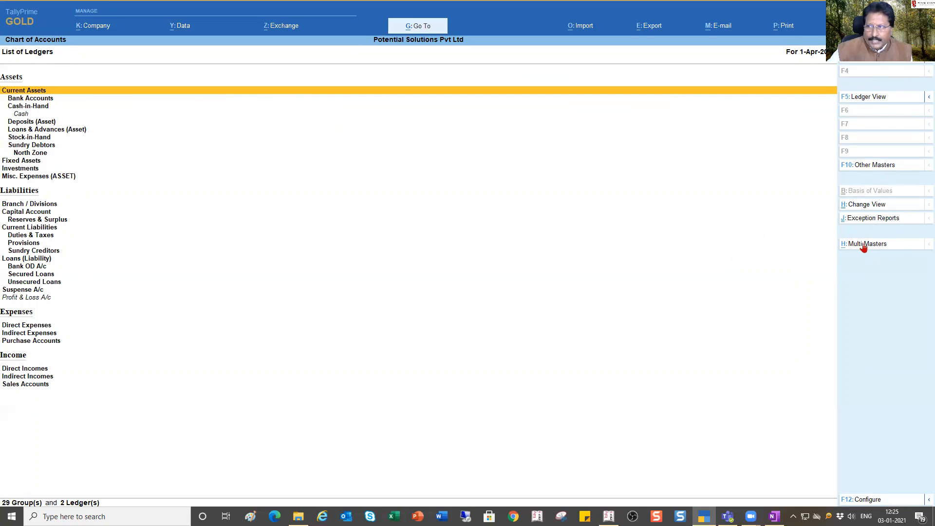
# Start creating multiple ledgers from the ledger list, with Indirect Expenses as the parent group.
pyautogui.click(864, 246)
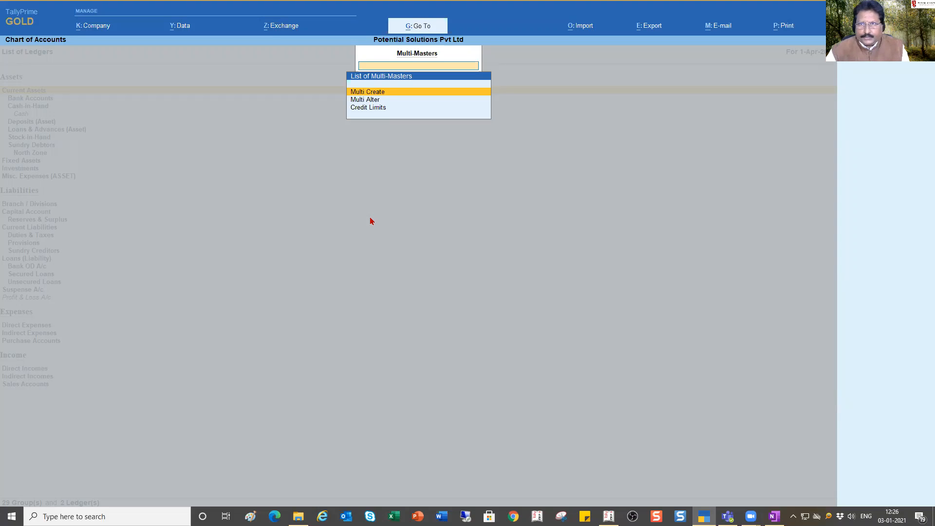
pyautogui.press('Return')
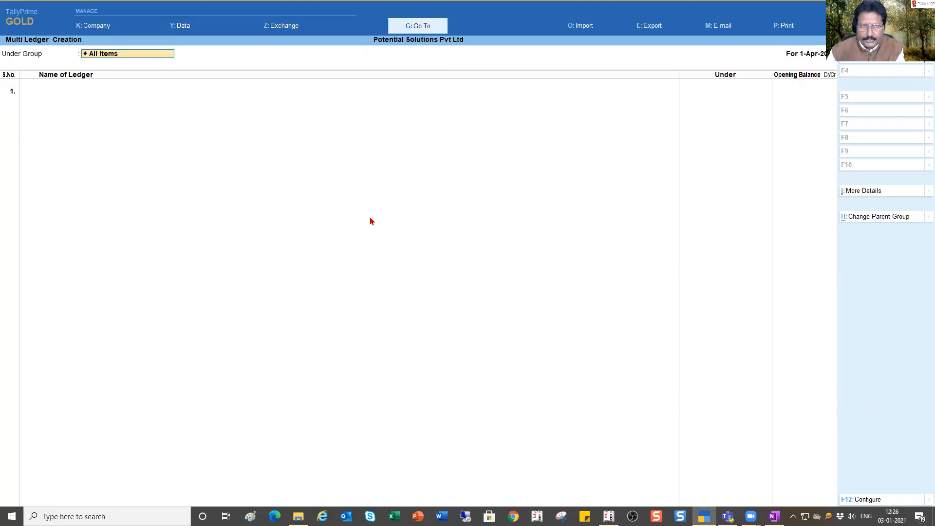
pyautogui.write('Ind')
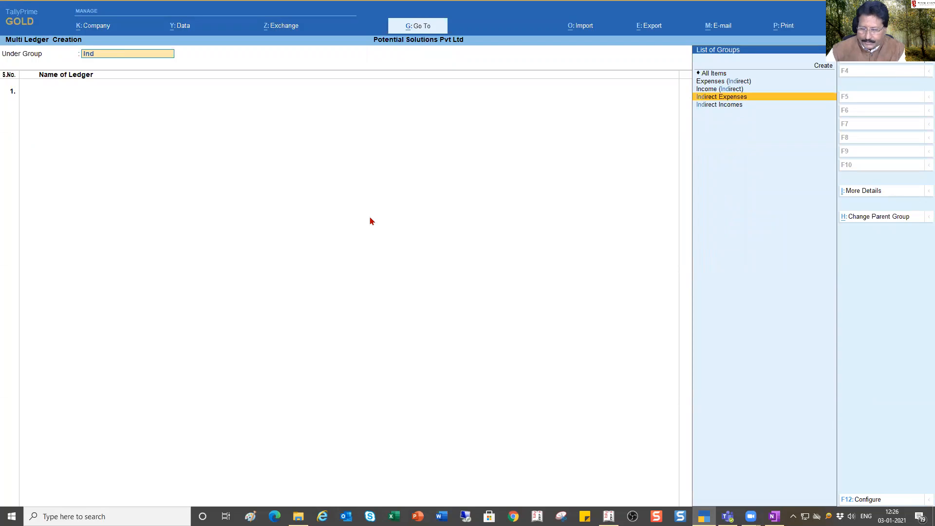
pyautogui.press('Return')
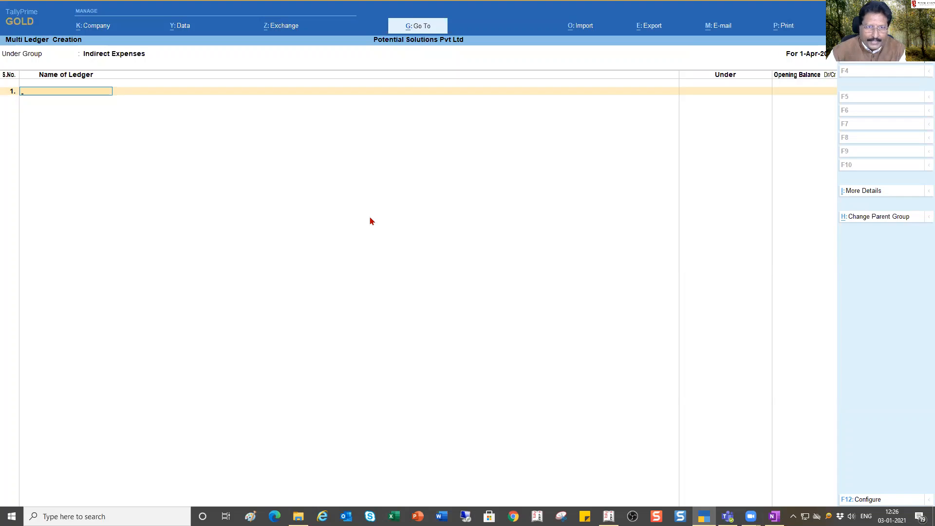
# Add the ledgers Rent and Salaries under Indirect Expenses, leaving their opening balances blank.
pyautogui.write('Rent')
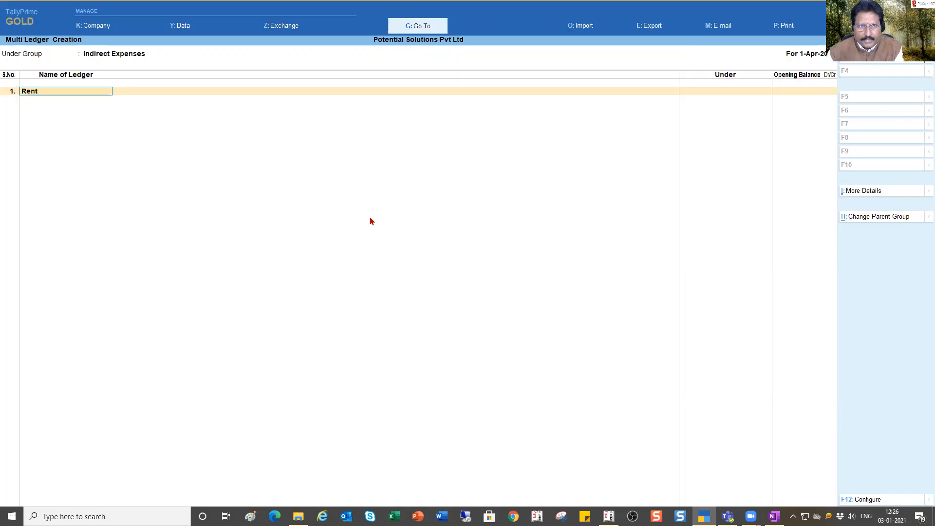
pyautogui.press('Return')
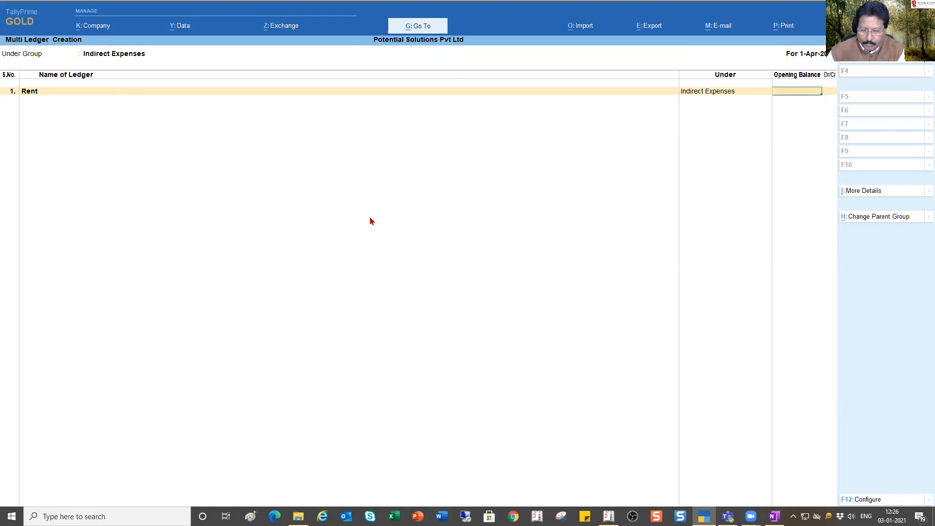
pyautogui.press('Return')
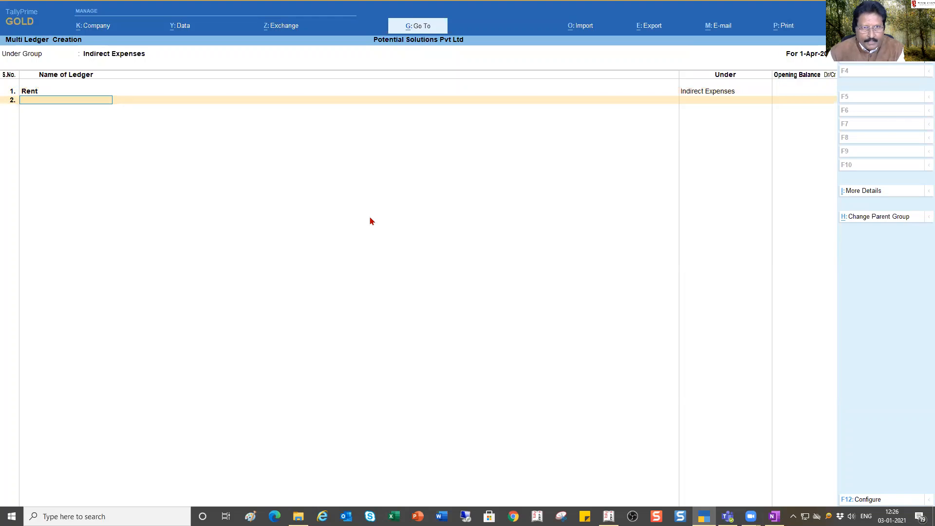
pyautogui.write('Salaries')
pyautogui.press('Return')
pyautogui.press('Return')
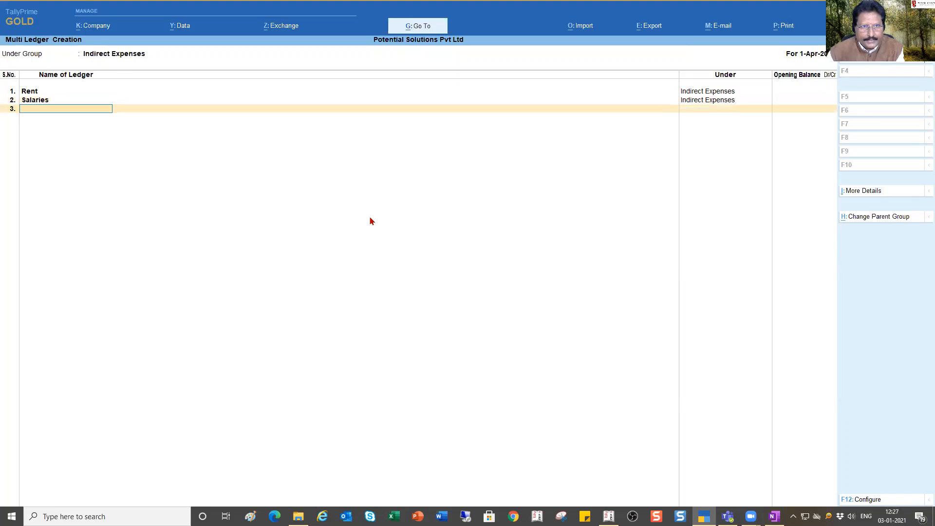
# Add a third ledger named Printing &Stationery with no opening balance.
pyautogui.write('Printing Station')
pyautogui.press('BackSpace')
pyautogui.press('BackSpace')
pyautogui.press('BackSpace')
pyautogui.press('BackSpace')
pyautogui.press('BackSpace')
pyautogui.press('BackSpace')
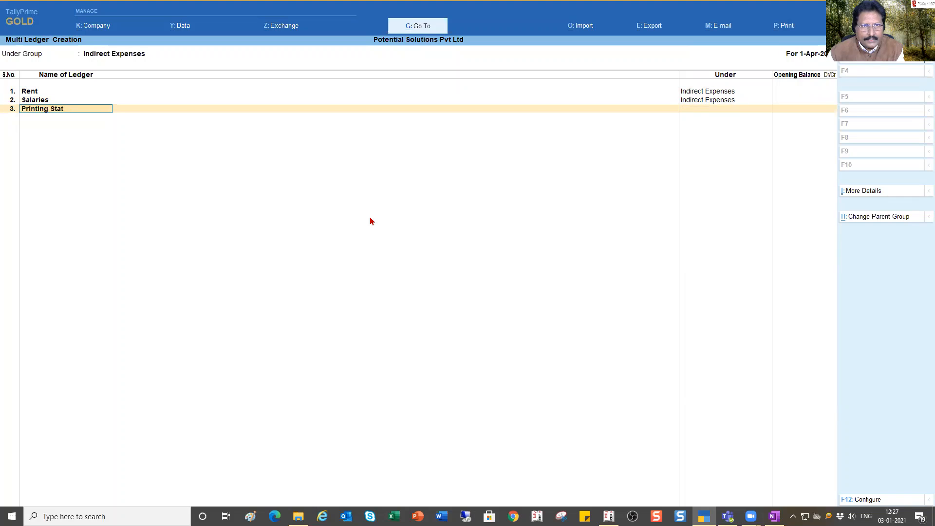
pyautogui.write('&Stationer')
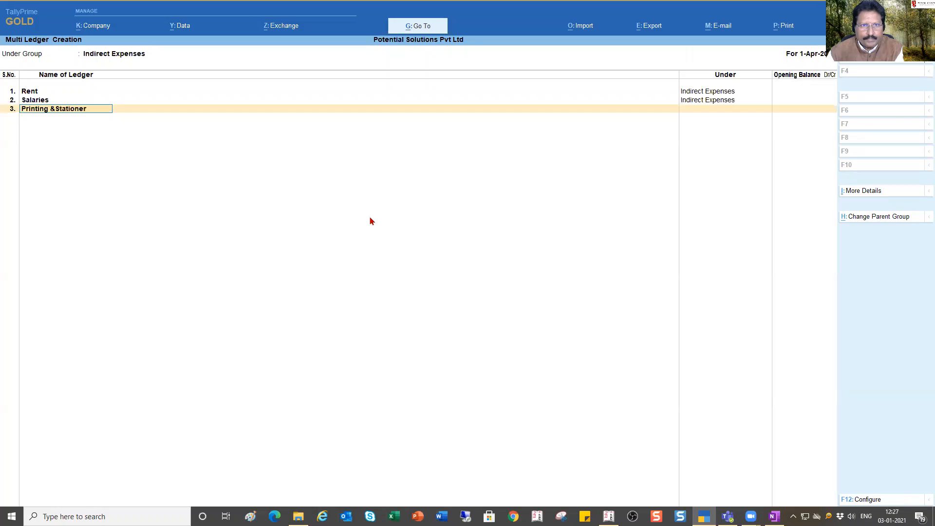
pyautogui.press('Return')
pyautogui.press('Return')
pyautogui.press('Return')
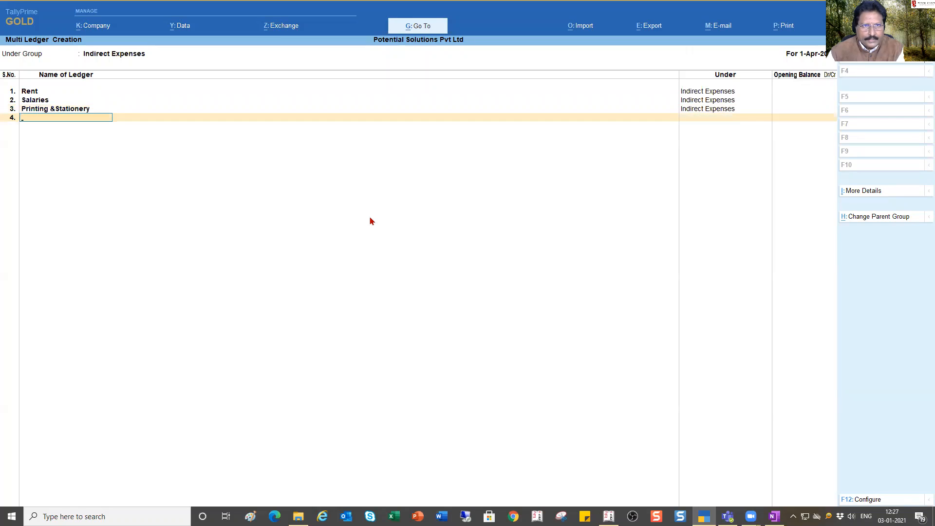
# Add a fourth ledger named Repairs & Maintenance without an opening balance, and save the multiple-ledger creation.
pyautogui.write('R')
pyautogui.press('BackSpace')
pyautogui.write('Repairs & Maintenance')
pyautogui.press('Return')
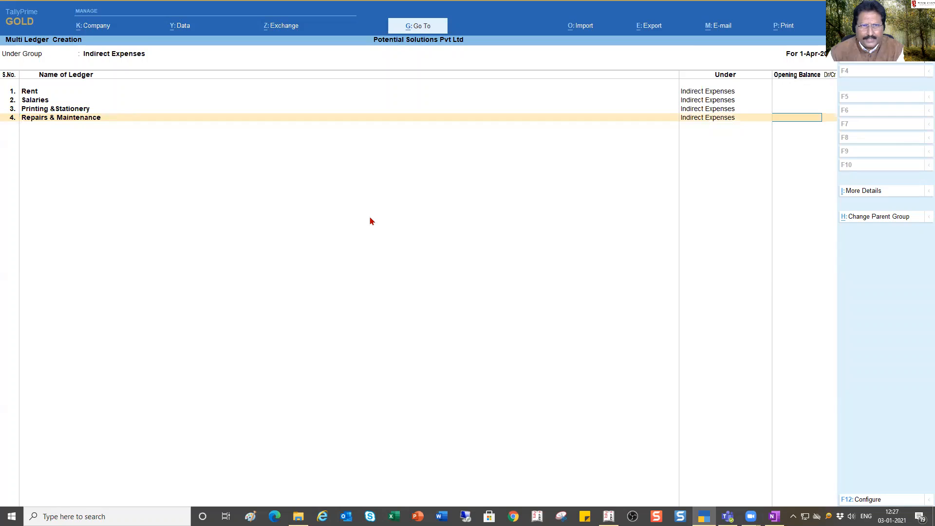
pyautogui.press('Return')
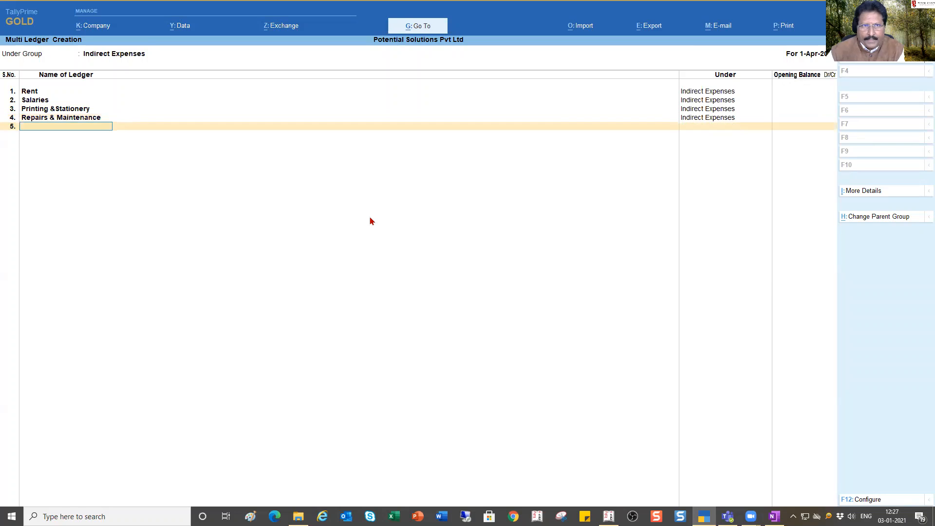
pyautogui.press('Return')
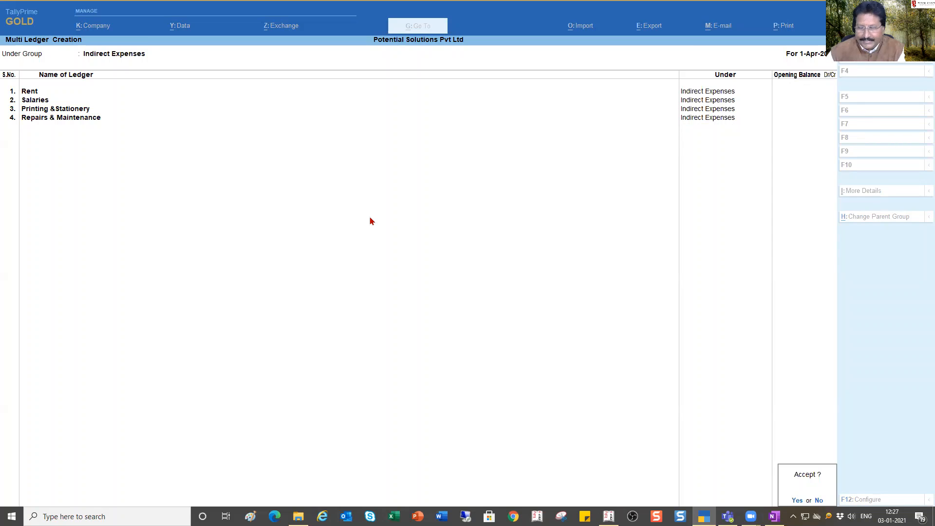
pyautogui.press('y')
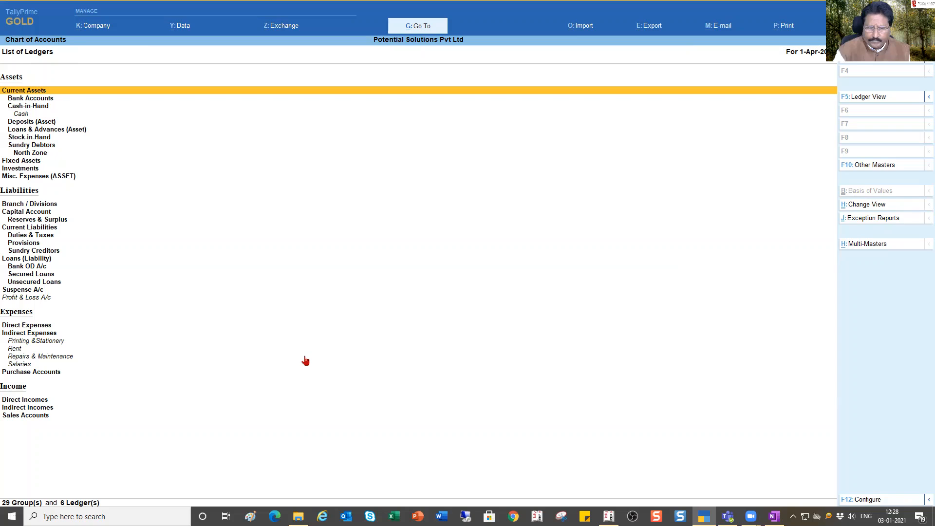
# Leave the ledger list and open the Chart of Accounts for Groups.
pyautogui.press('Escape')
pyautogui.press('Escape')
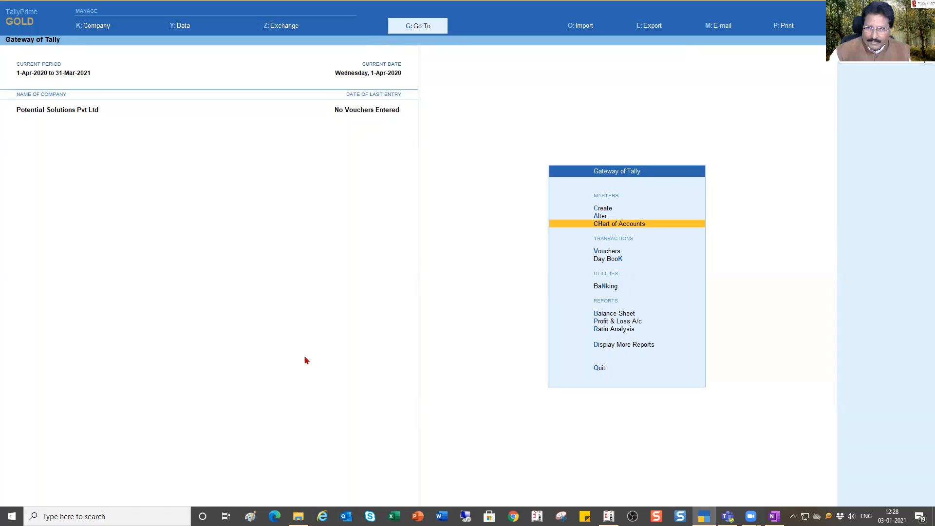
pyautogui.press('Return')
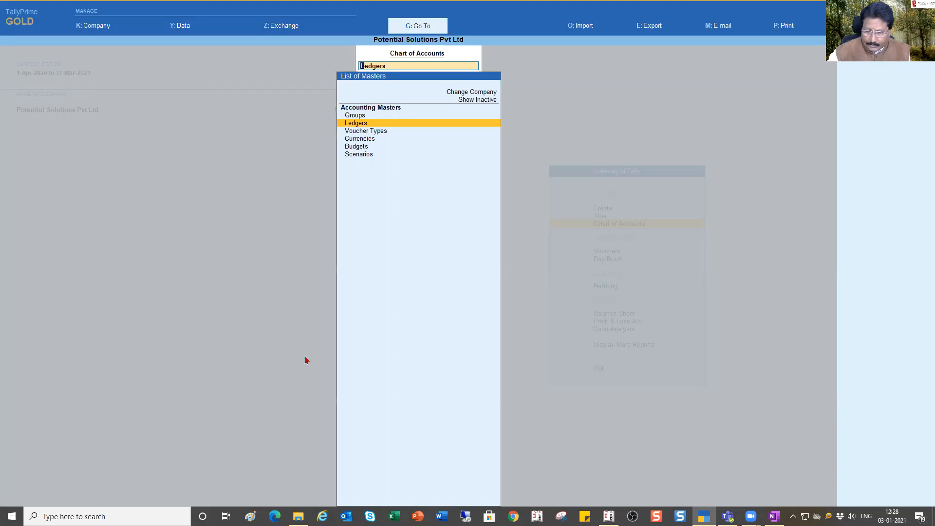
pyautogui.press('Up')
pyautogui.press('Return')
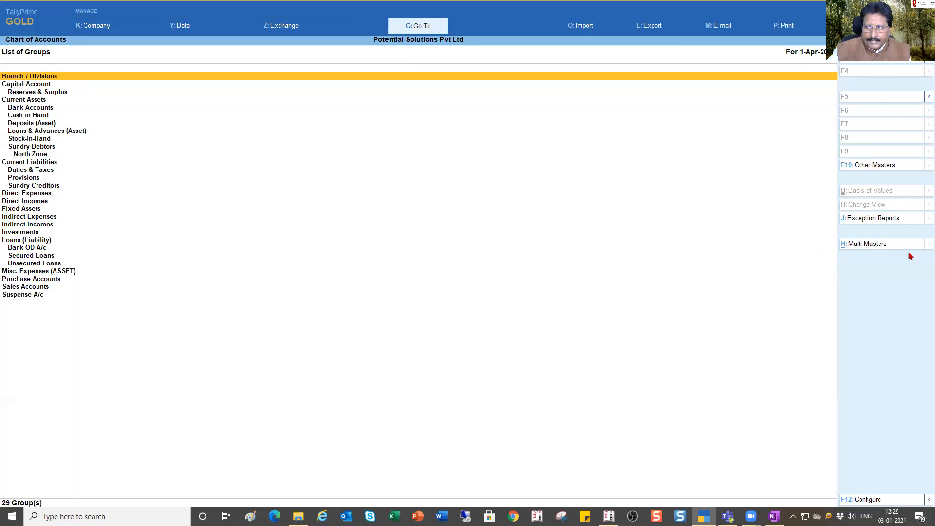
# Start creating multiple groups from the group list, with Sundry Debtors as the parent group.
pyautogui.click(878, 247)
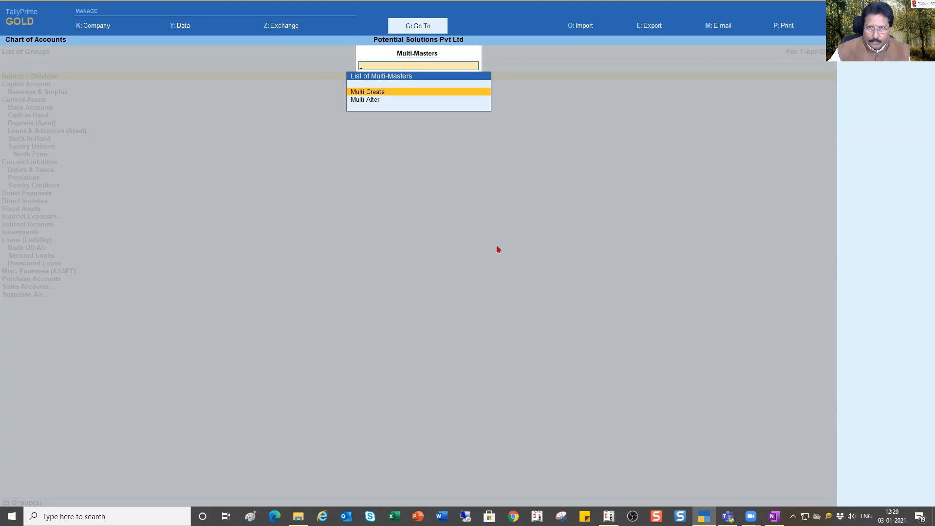
pyautogui.press('Return')
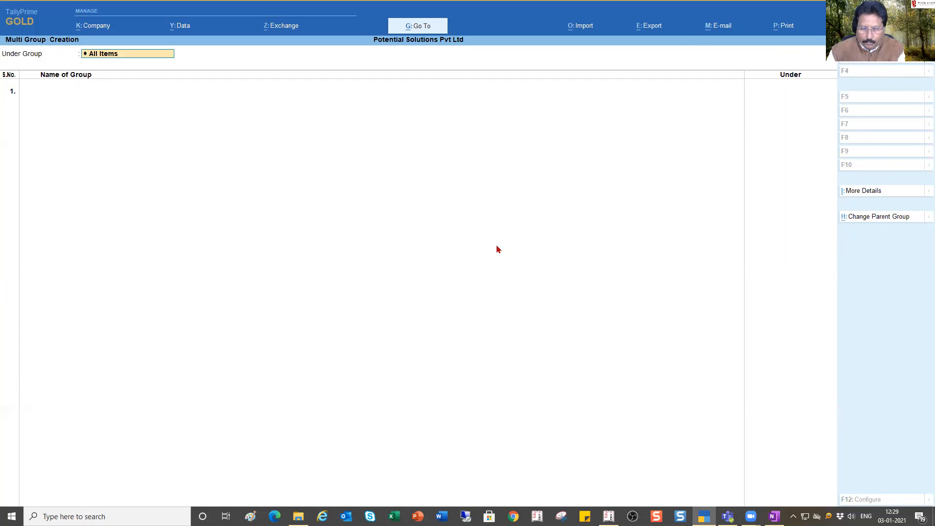
pyautogui.write('Deb')
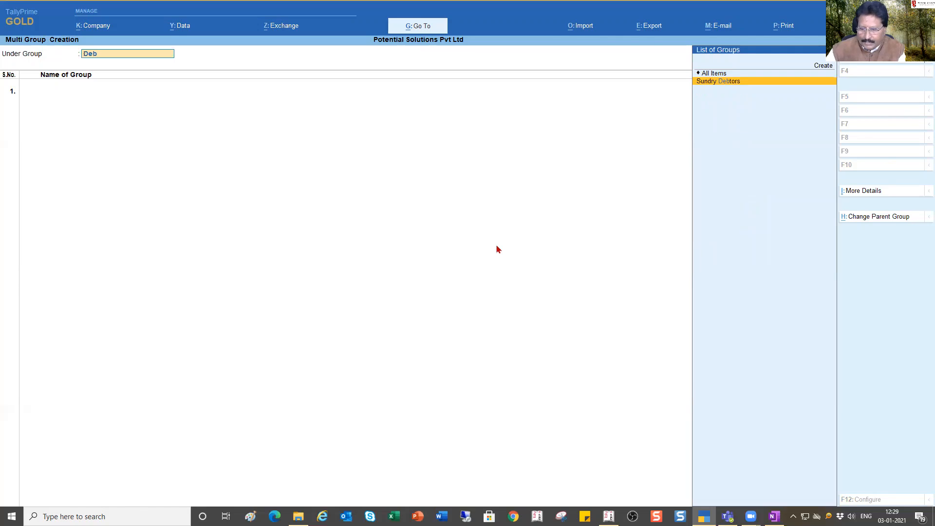
pyautogui.press('Return')
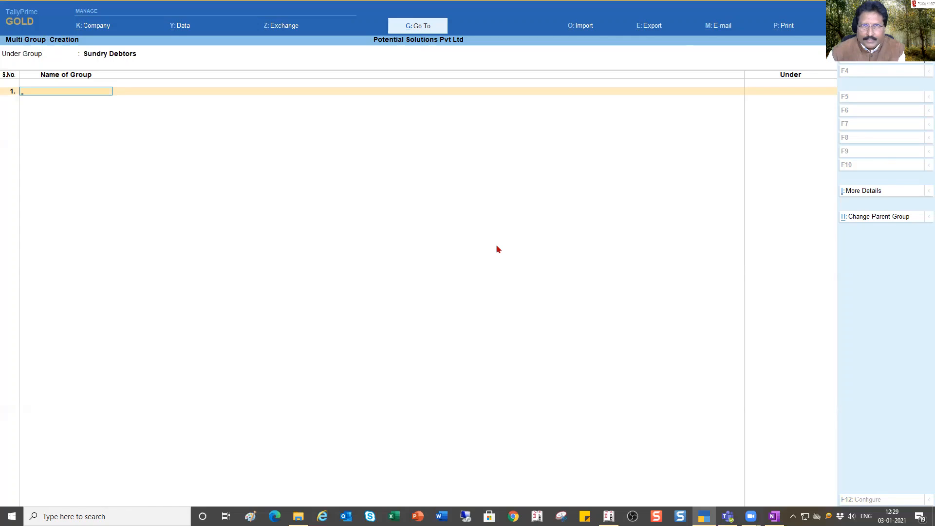
# Add the groups East Zone, West Zone and South Zone under Sundry Debtors and save them.
pyautogui.write('East Zone')
pyautogui.press('Return')
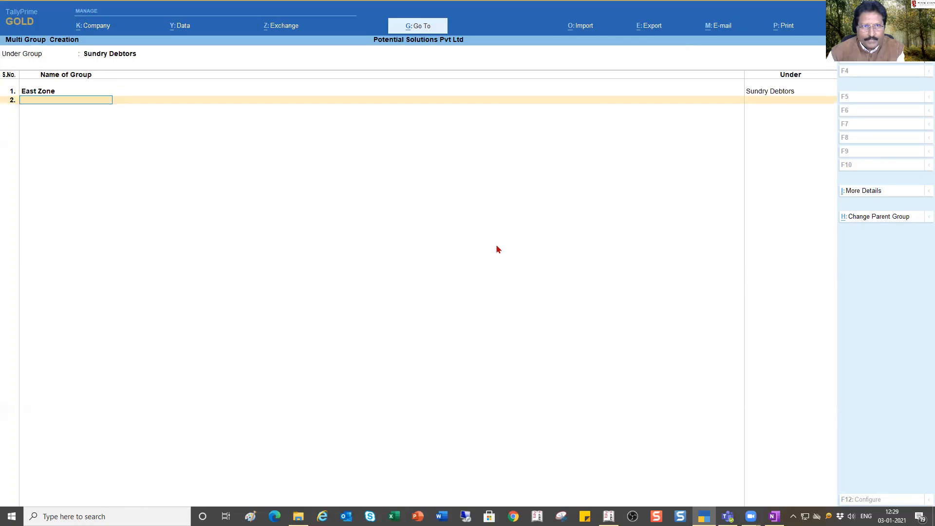
pyautogui.write('West N')
pyautogui.press('BackSpace')
pyautogui.write('Zone')
pyautogui.press('Return')
pyautogui.write('South Zone')
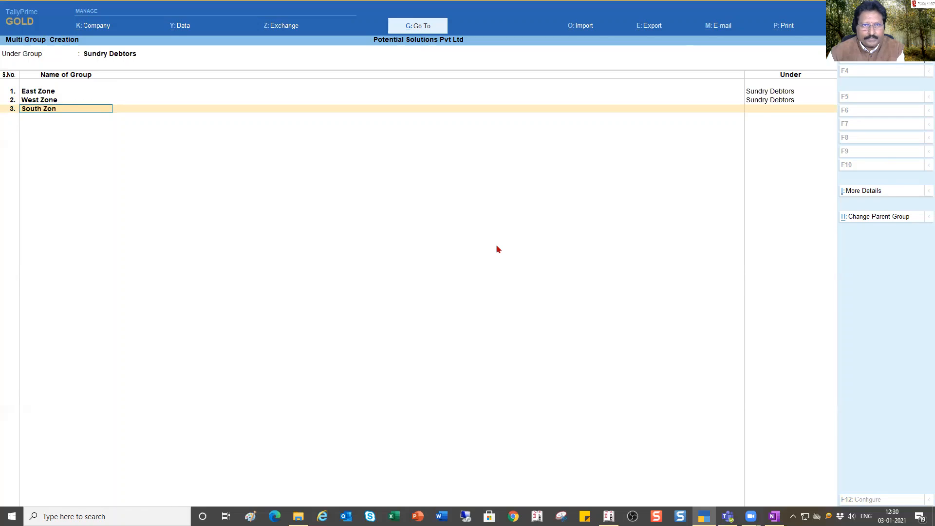
pyautogui.press('Return')
pyautogui.press('Return')
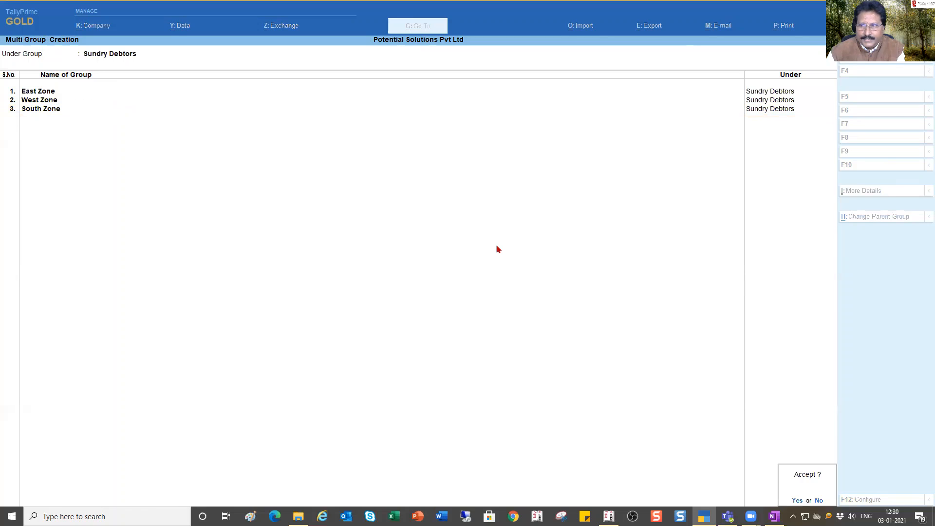
pyautogui.press('Return')
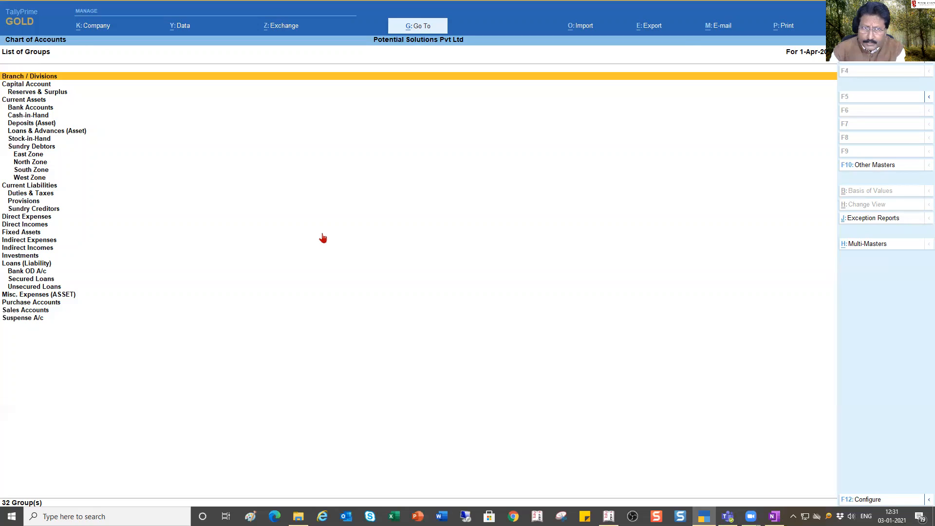
# Open the ledger list from the Chart of Accounts and start creating multiple ledgers with All Items as the group.
pyautogui.press('Escape')
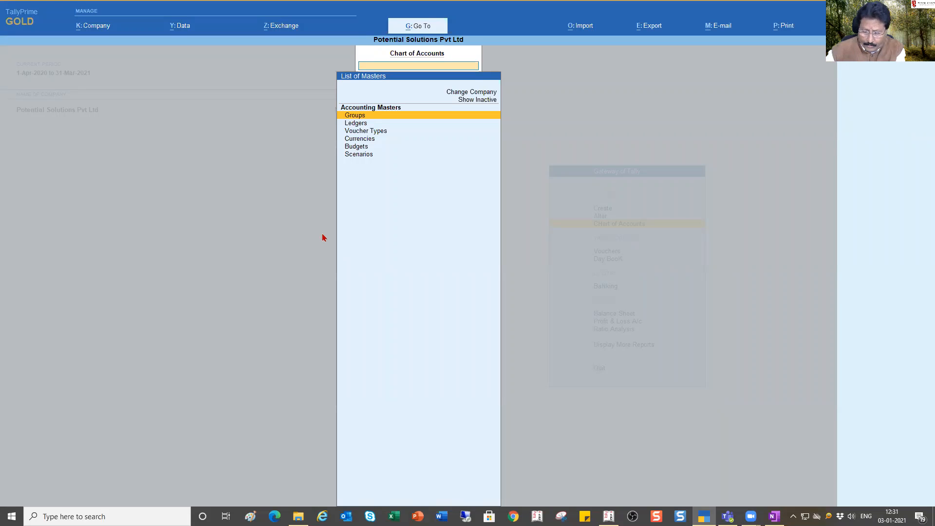
pyautogui.press('Down')
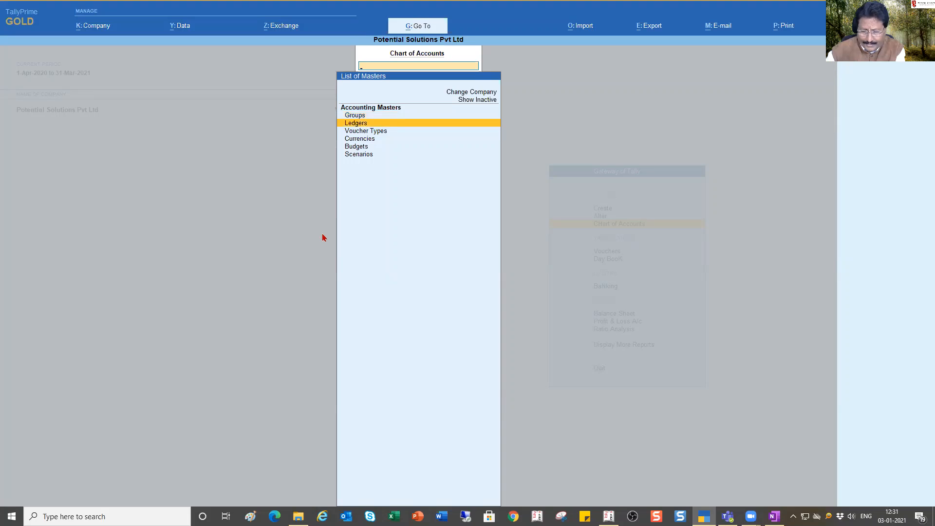
pyautogui.press('Return')
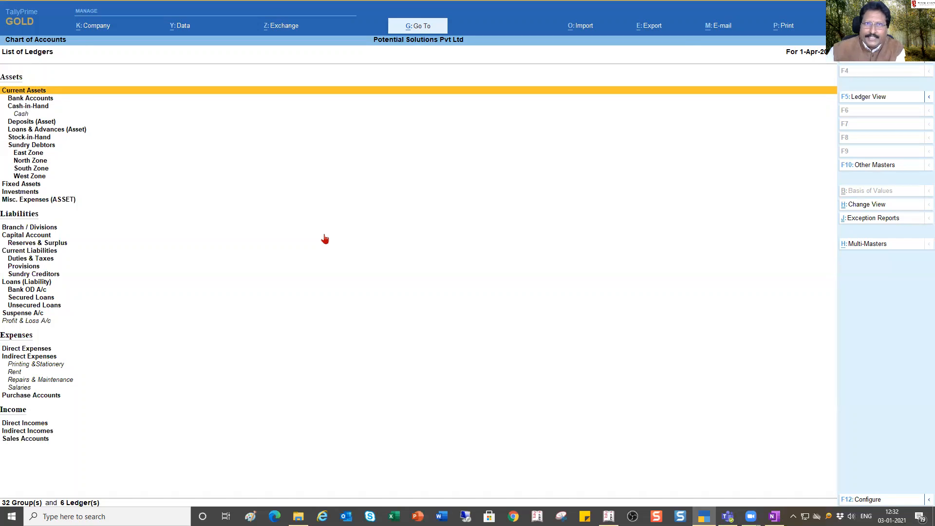
pyautogui.click(875, 249)
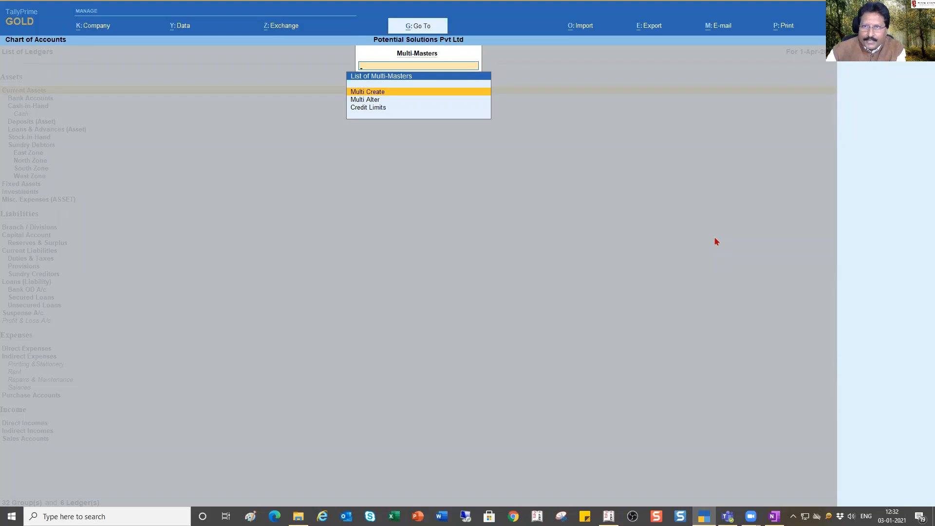
pyautogui.press('Return')
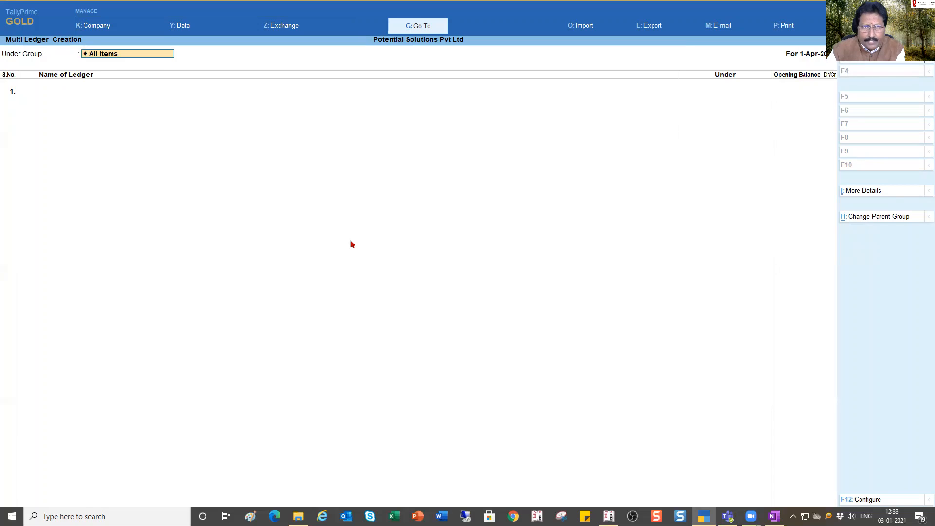
pyautogui.press('Return')
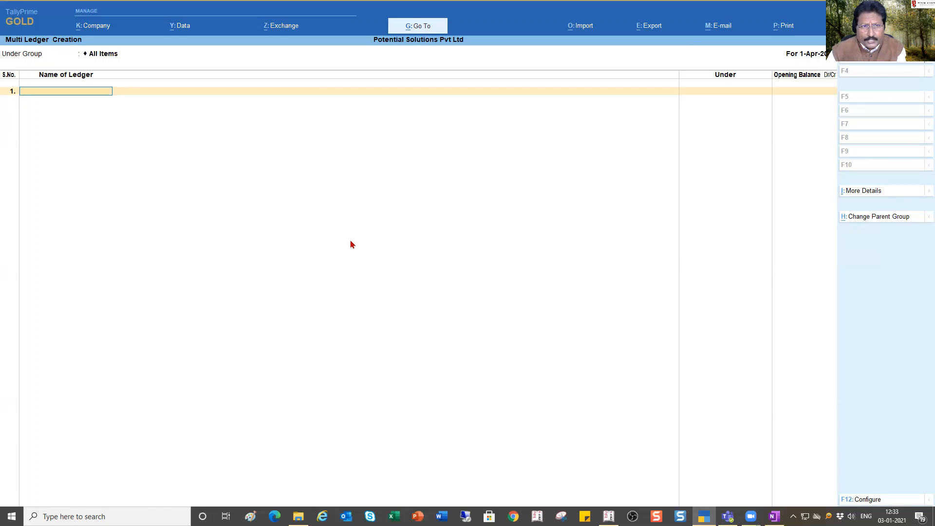
# Add the ledger Furniture & Fittings under Fixed Assets without an opening balance.
pyautogui.write('Furniture & Fittings')
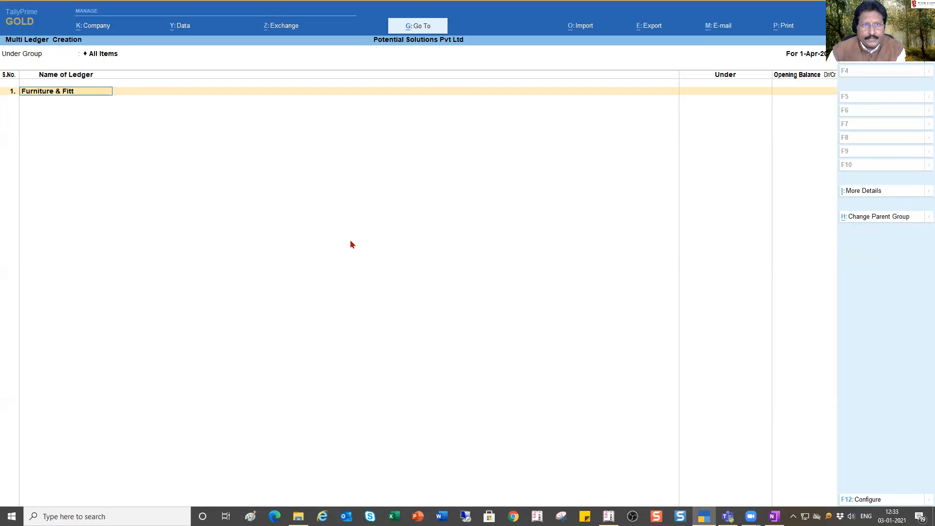
pyautogui.press('Return')
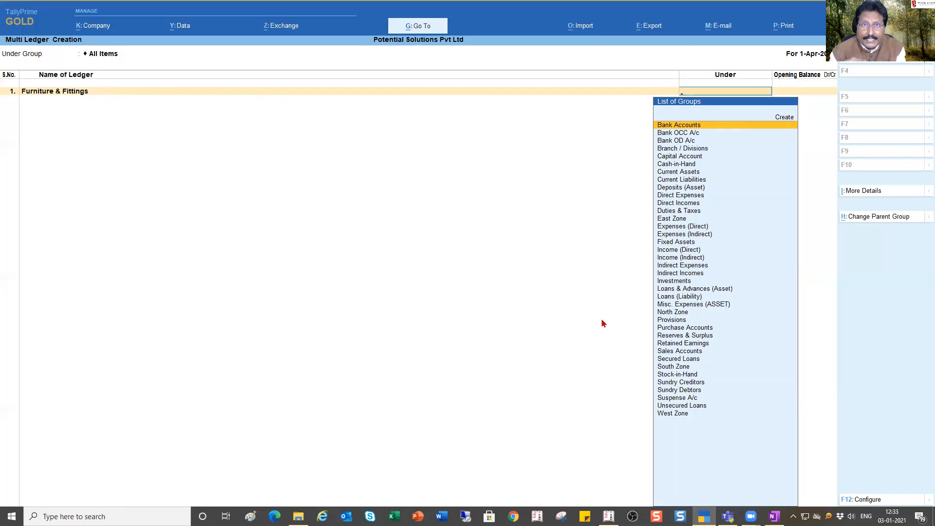
pyautogui.write('Fi')
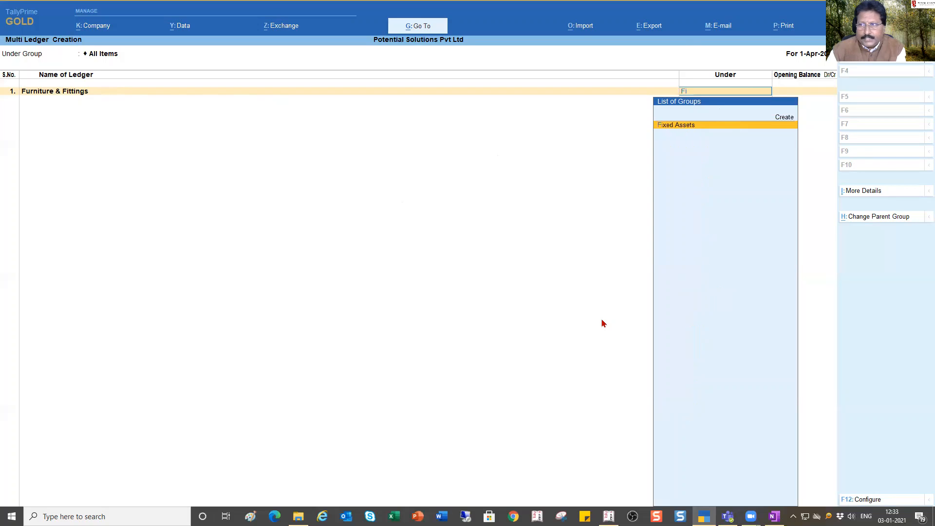
pyautogui.press('Return')
pyautogui.press('Return')
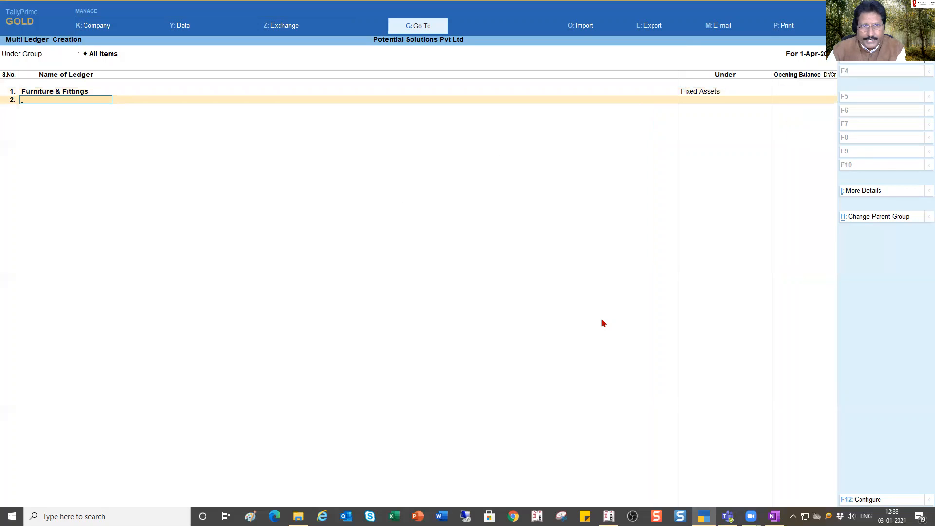
# Add a second ledger named Computers under Fixed Assets, leaving its opening balance empty.
pyautogui.write('Computers')
pyautogui.press('Return')
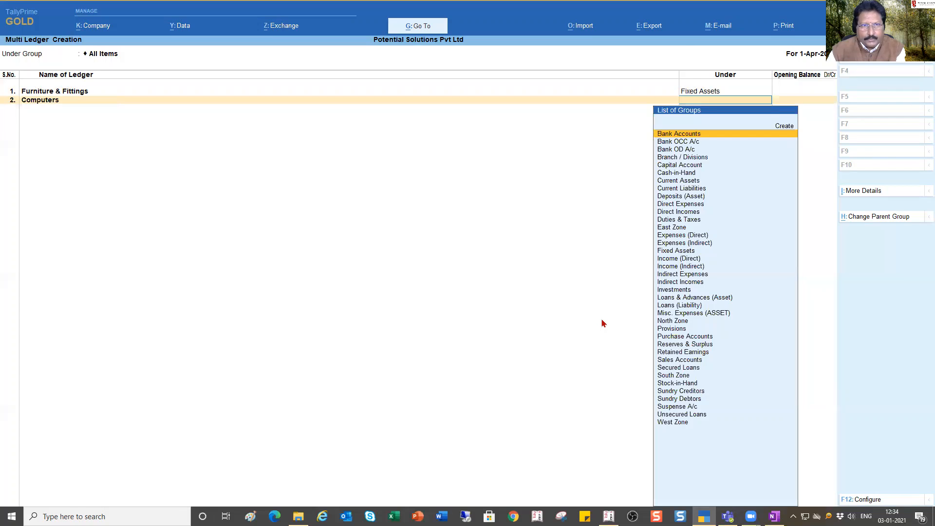
pyautogui.write('fix')
pyautogui.press('Return')
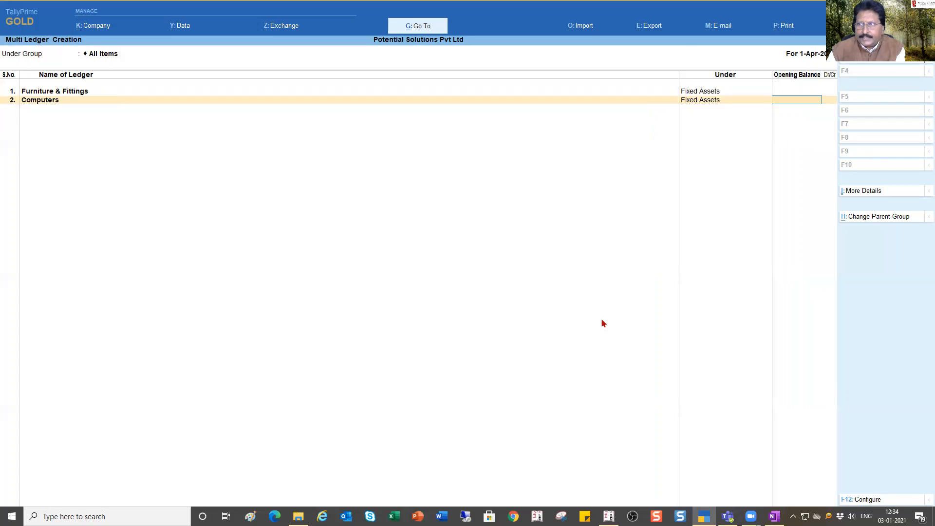
pyautogui.press('Return')
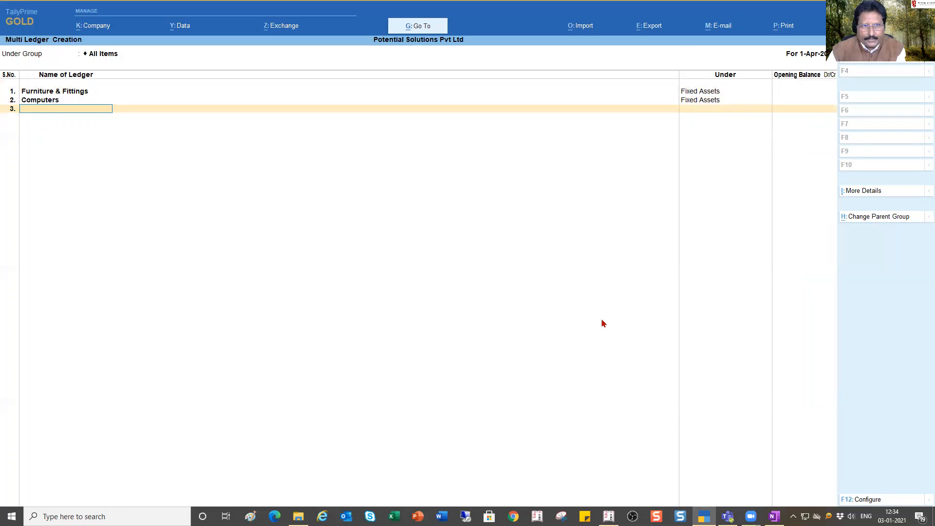
# Add a third ledger named ABC & Co under Sundry Debtors without an opening balance.
pyautogui.write('ABC & Co')
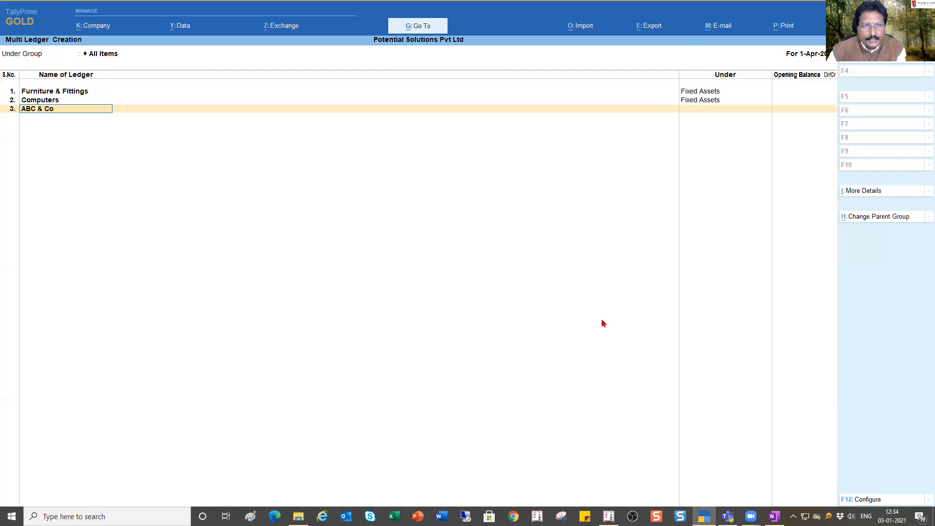
pyautogui.press('Return')
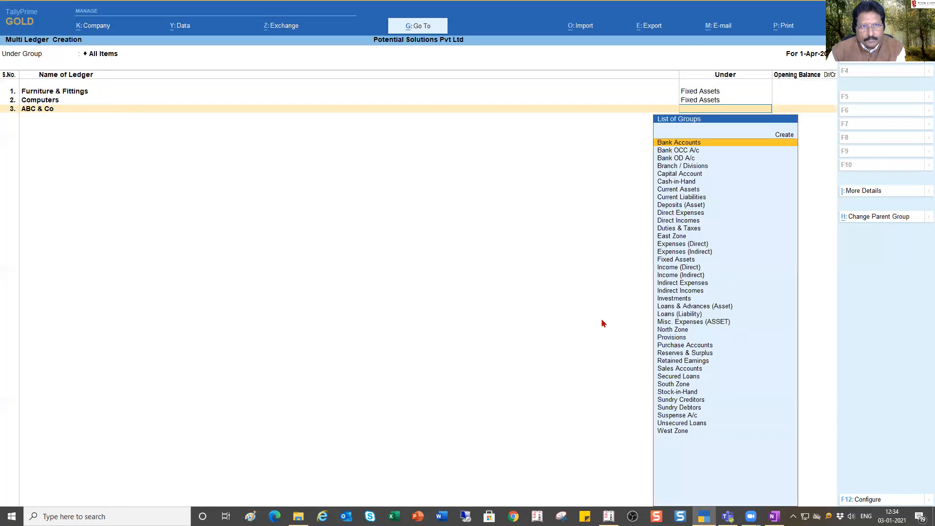
pyautogui.write('Sund')
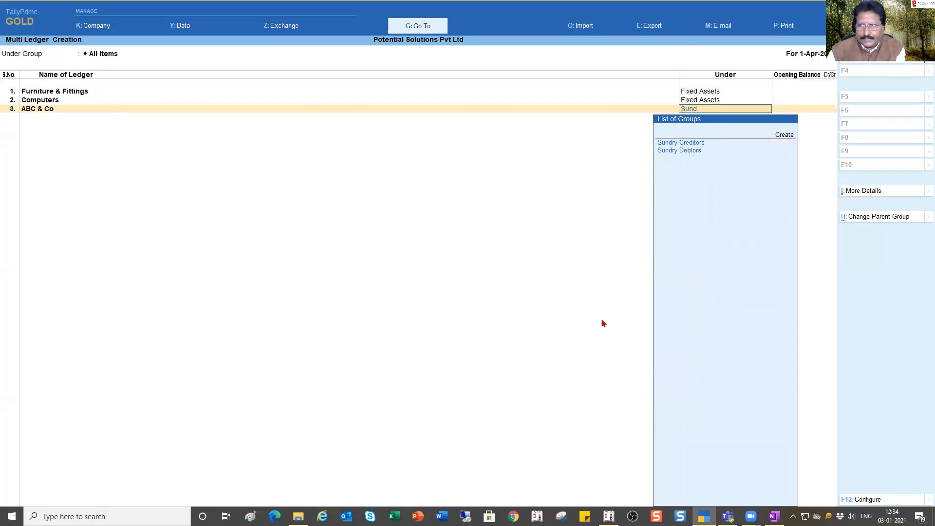
pyautogui.press('Down')
pyautogui.press('Return')
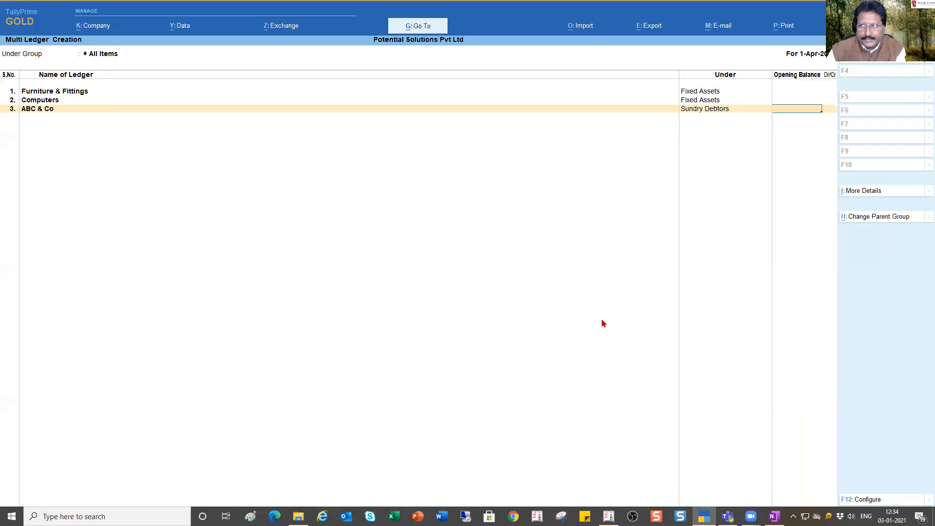
pyautogui.press('Return')
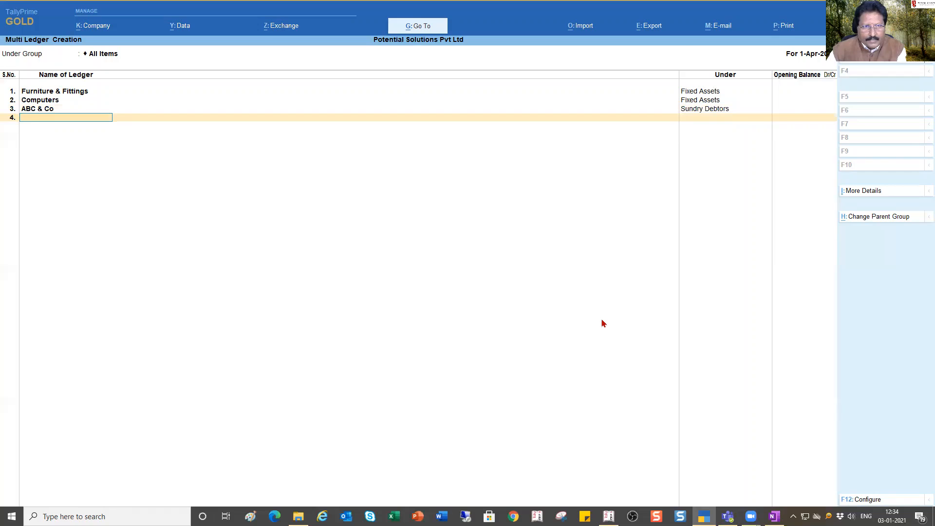
# Add a fourth ledger named Tally Solutions Pvt Ltd under Sundry Debtors without an opening balance.
pyautogui.write('Tally So')
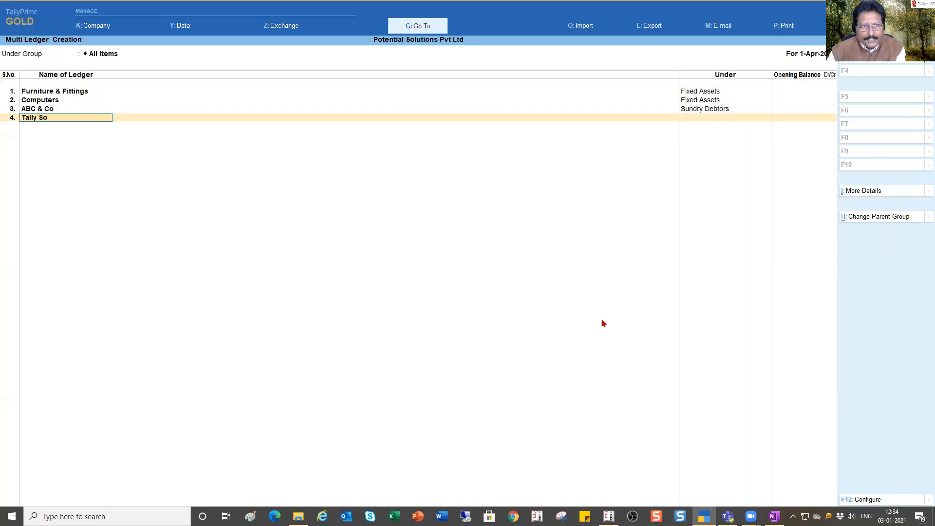
pyautogui.write('lutions Pvt Ltd')
pyautogui.press('Return')
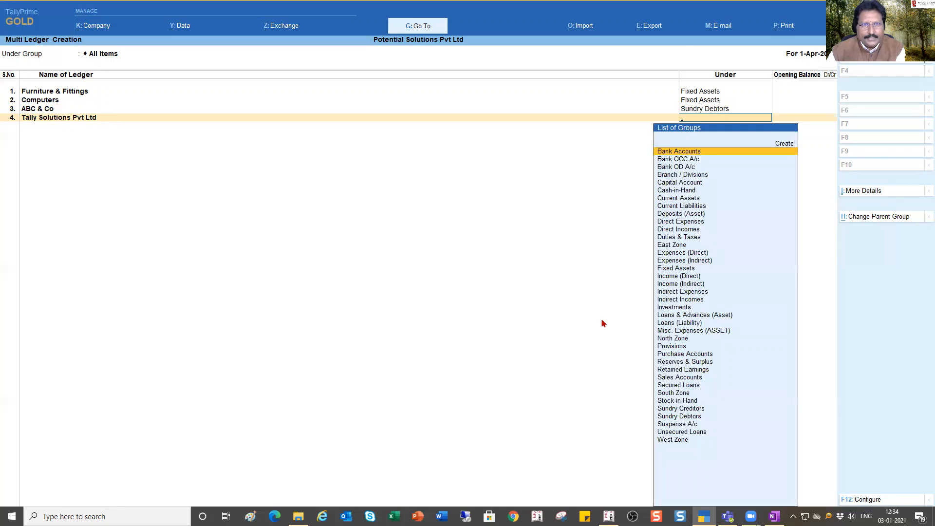
pyautogui.write('Sun')
pyautogui.press('Down')
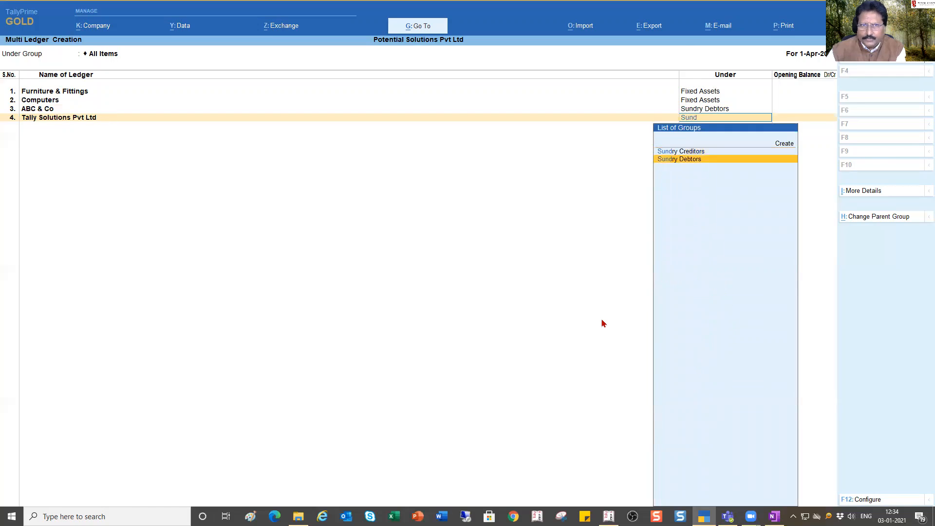
pyautogui.press('Return')
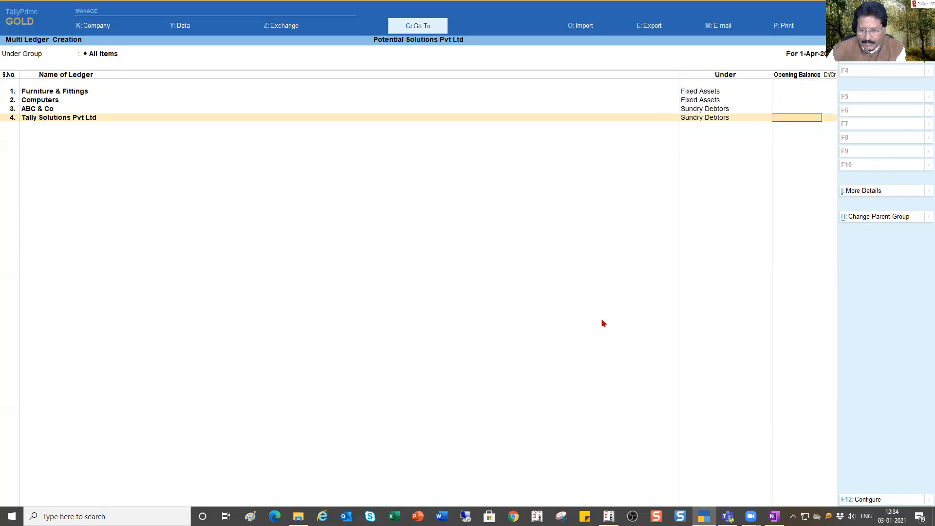
pyautogui.press('Return')
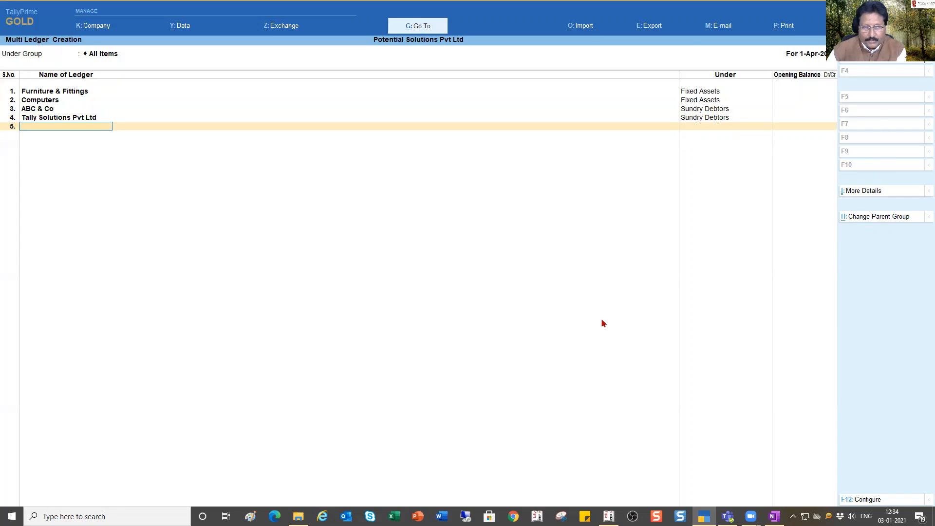
# Add a fifth ledger named Xyz & Co under Sundry Creditors without an opening balance.
pyautogui.write('Xyz & Com')
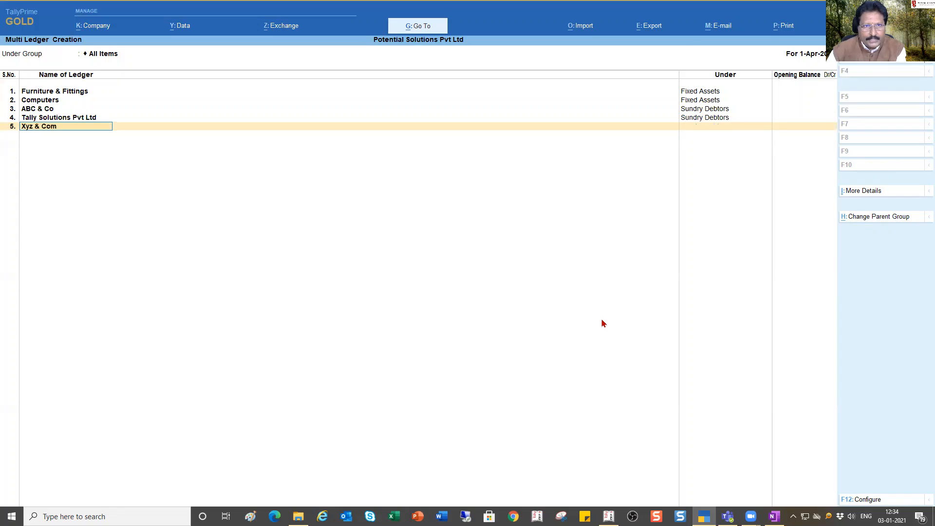
pyautogui.press('BackSpace')
pyautogui.press('Return')
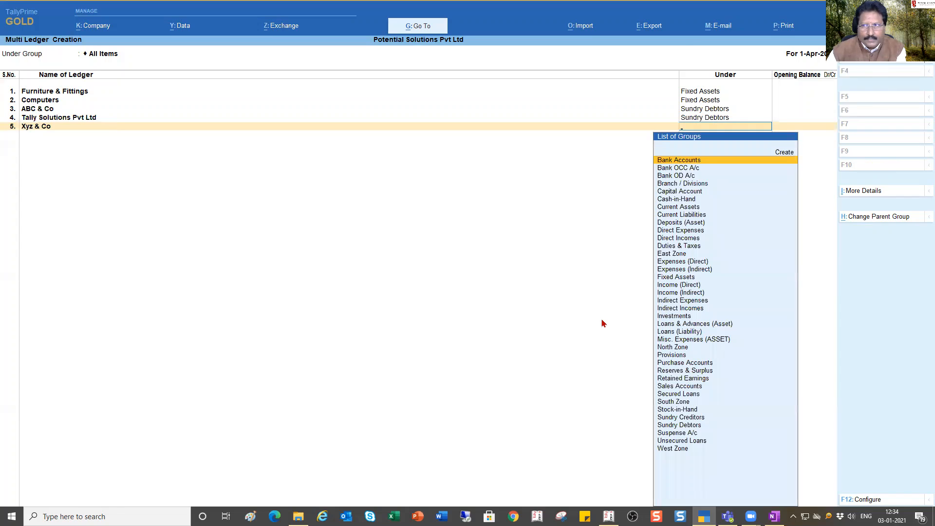
pyautogui.write('Cred')
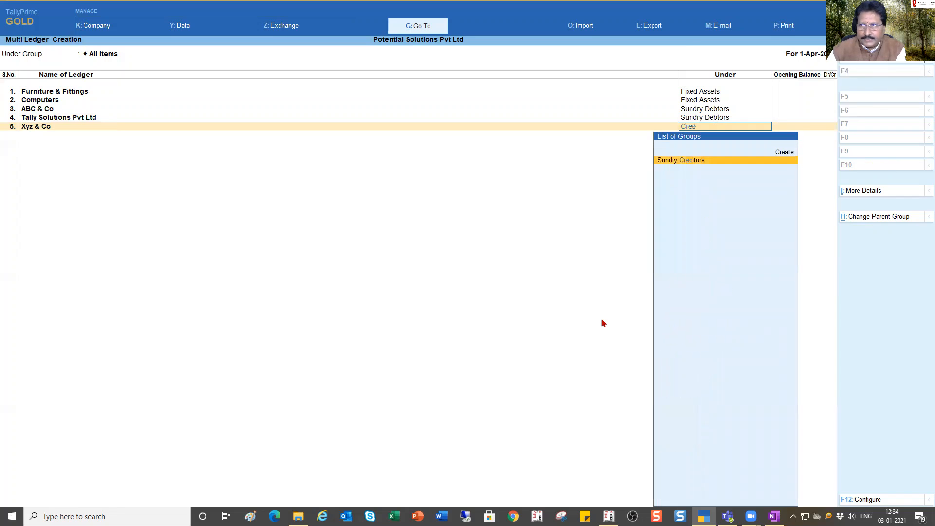
pyautogui.press('Return')
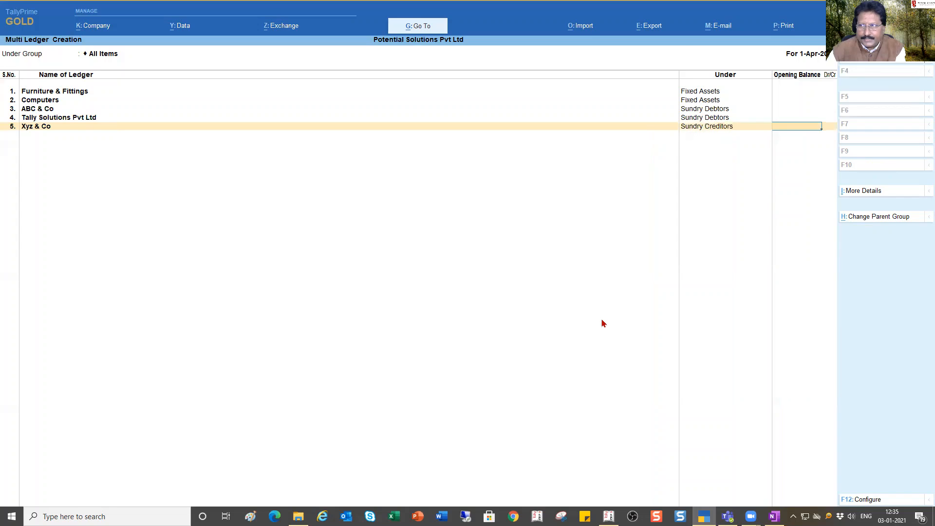
pyautogui.press('Return')
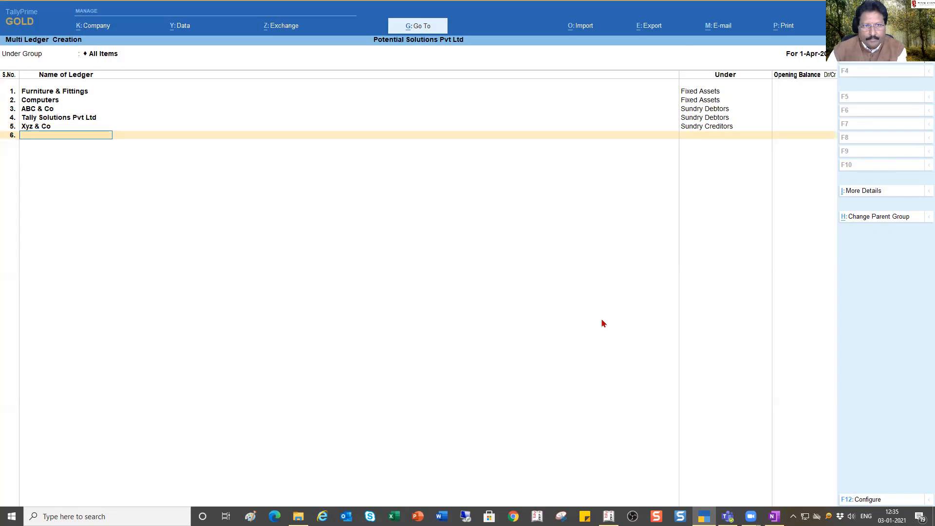
# Add a sixth ledger named HDFC Bank under Bank Accounts without an opening balance.
pyautogui.write('HDFC')
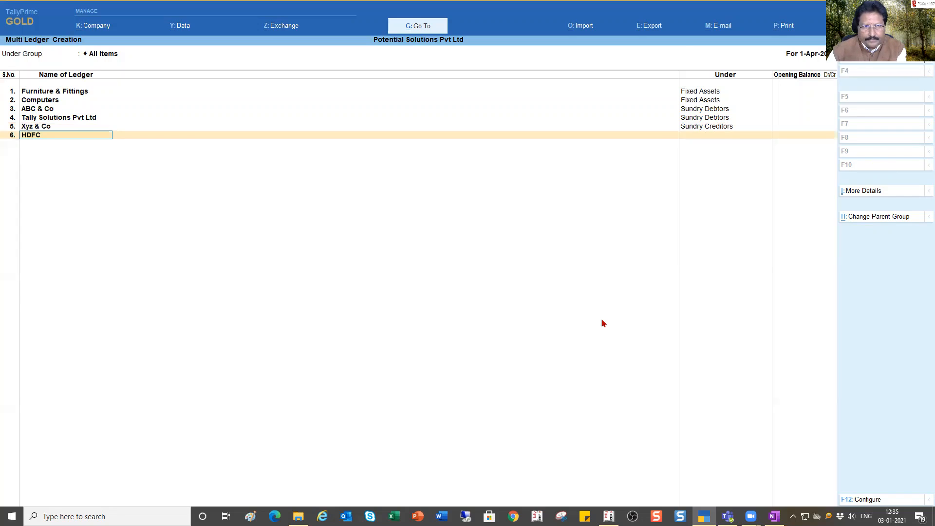
pyautogui.write(' Bank')
pyautogui.press('Return')
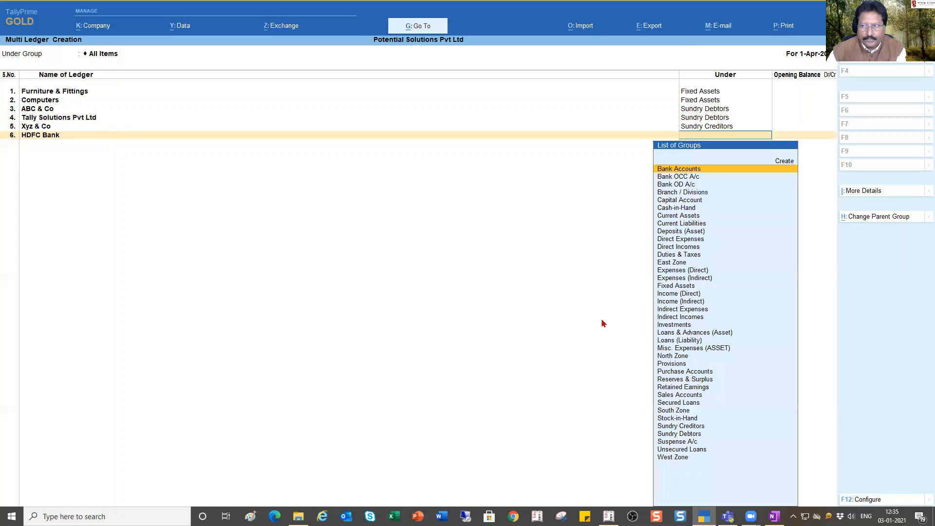
pyautogui.write('Ba')
pyautogui.press('Up')
pyautogui.press('Down')
pyautogui.press('Return')
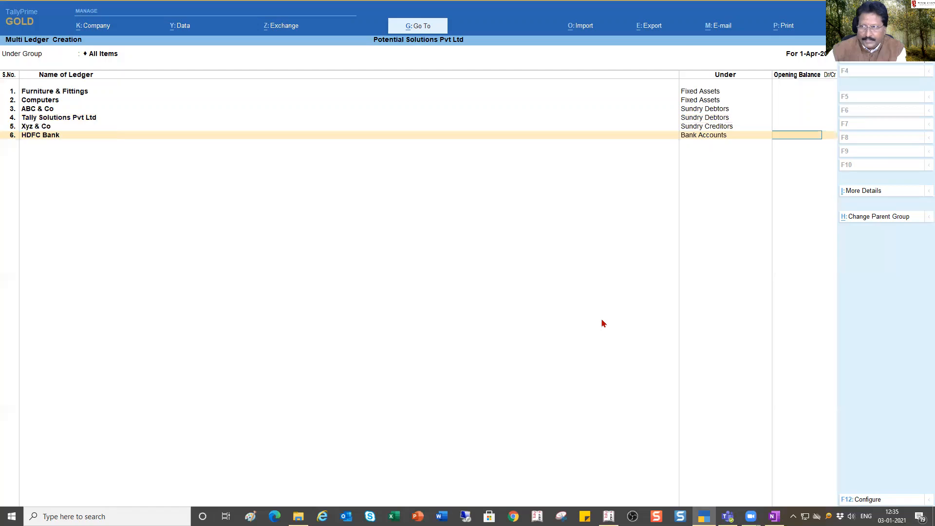
pyautogui.press('Return')
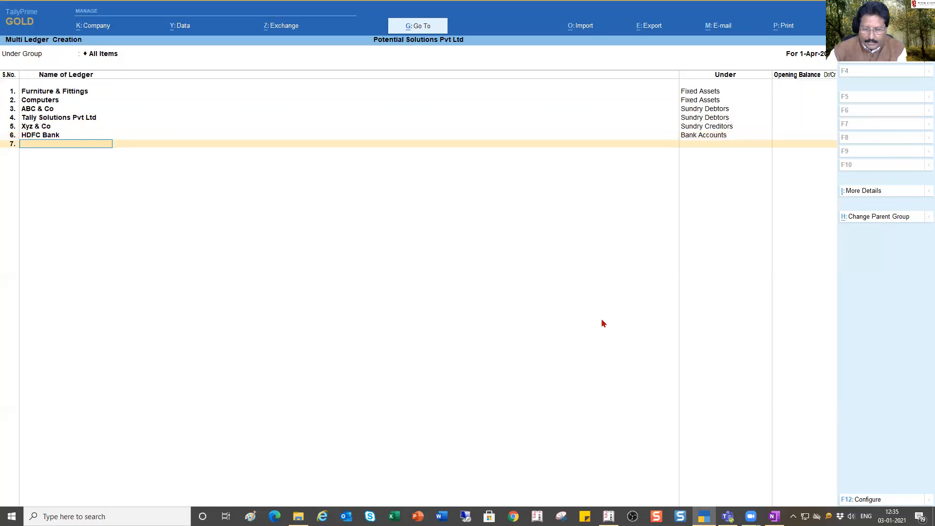
pyautogui.write('State Ban')
pyautogui.write('k of Ind')
pyautogui.write('id')
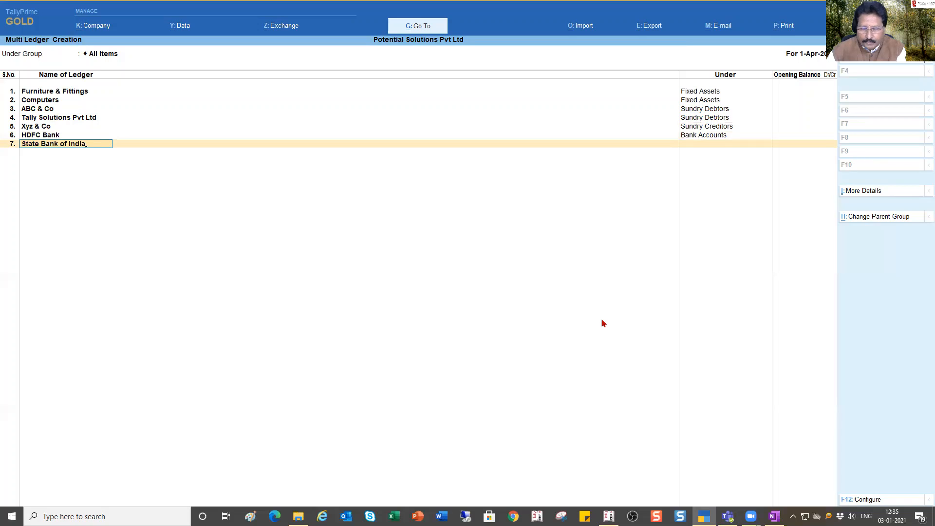
pyautogui.press('BackSpace')
pyautogui.press('BackSpace')
pyautogui.press('BackSpace')
pyautogui.press('BackSpace')
pyautogui.press('BackSpace')
pyautogui.press('BackSpace')
pyautogui.press('BackSpace')
pyautogui.press('BackSpace')
pyautogui.write('b')
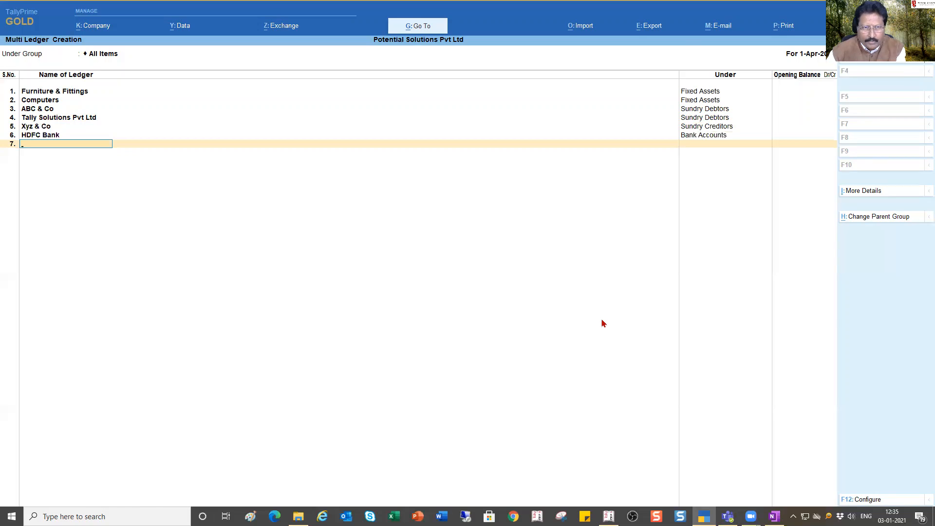
# Add a seventh ledger named State Bank of India under Bank Accounts without an opening balance.
pyautogui.write('St')
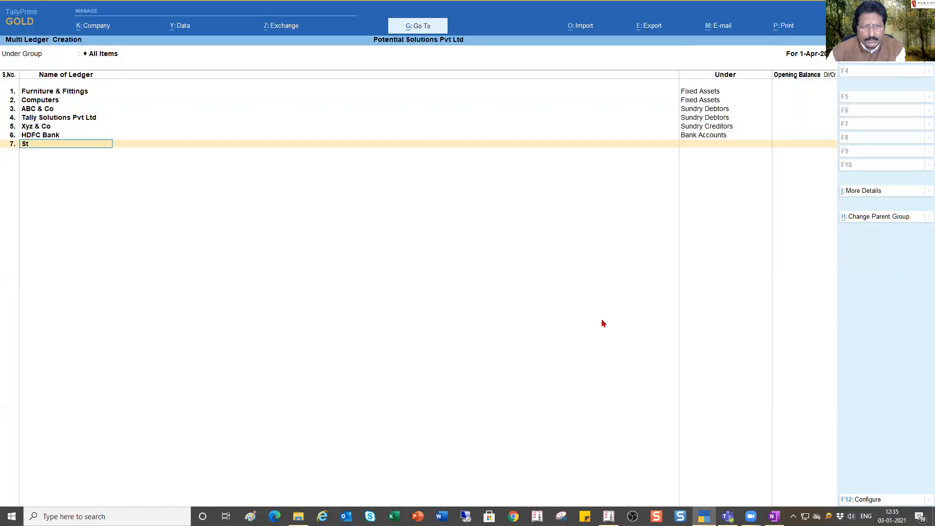
pyautogui.write('ate bank of India')
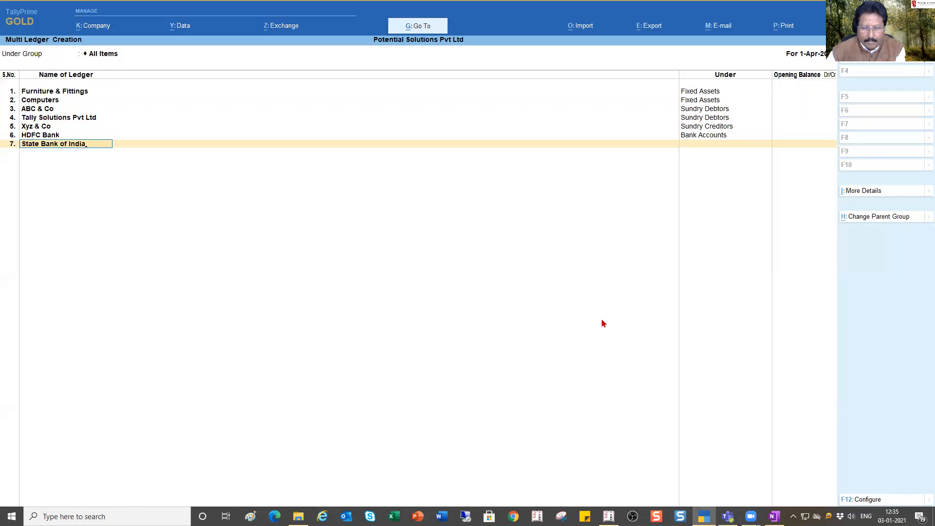
pyautogui.press('Return')
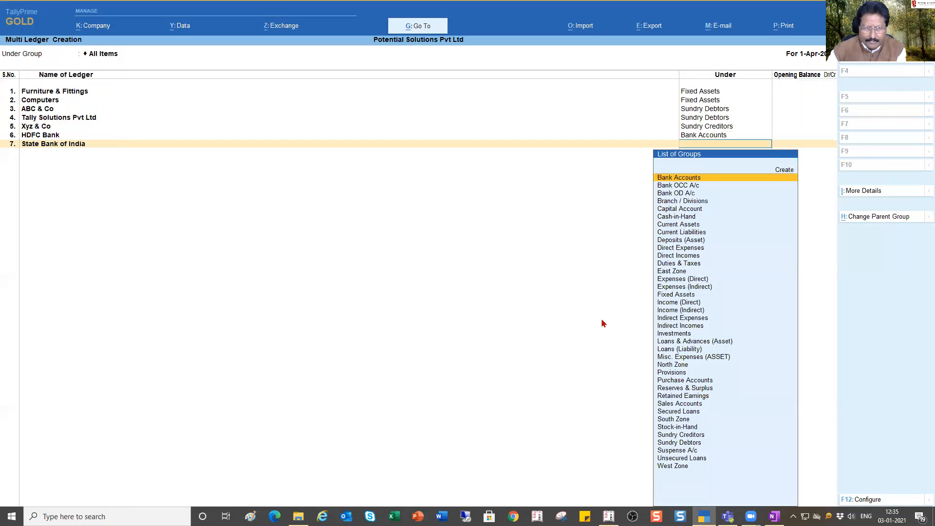
pyautogui.press('Return')
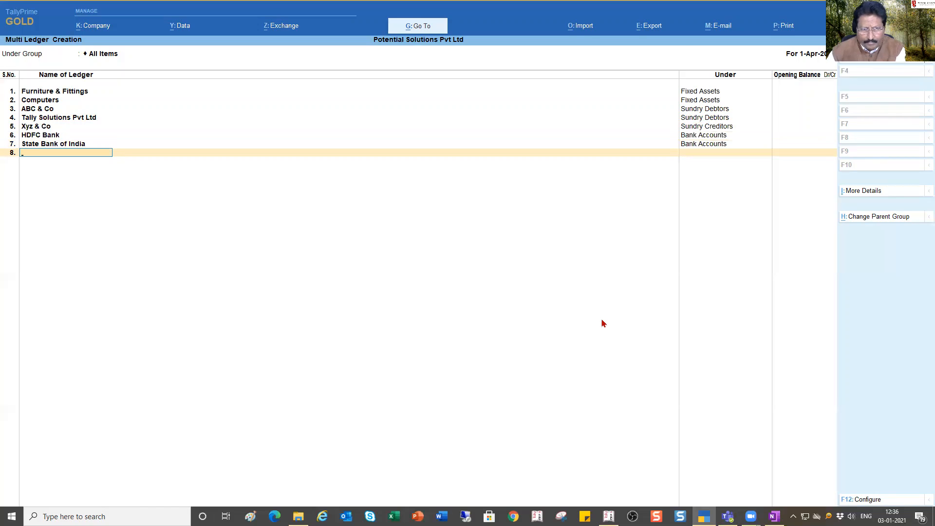
# Add an eighth ledger named Advertisement under Indirect Expenses without an opening balance, and save the multi-ledger list.
pyautogui.write('vertisement')
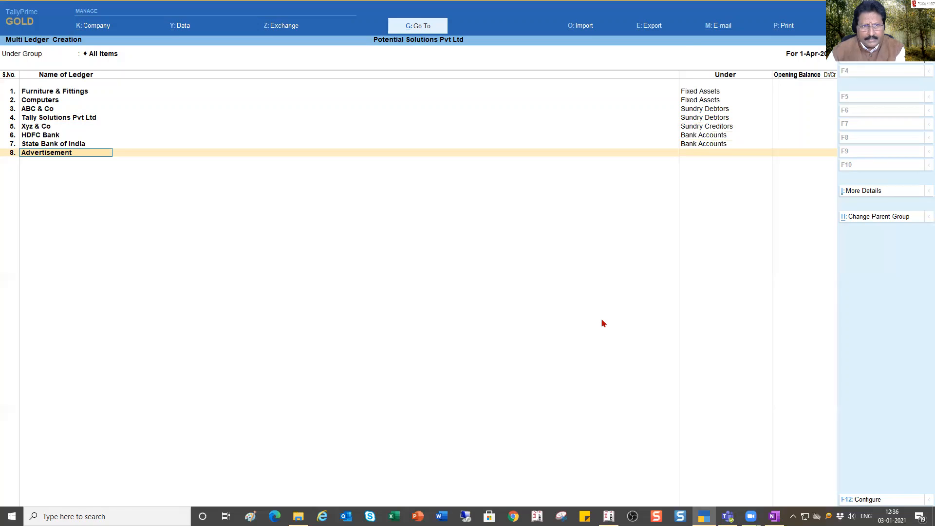
pyautogui.press('Return')
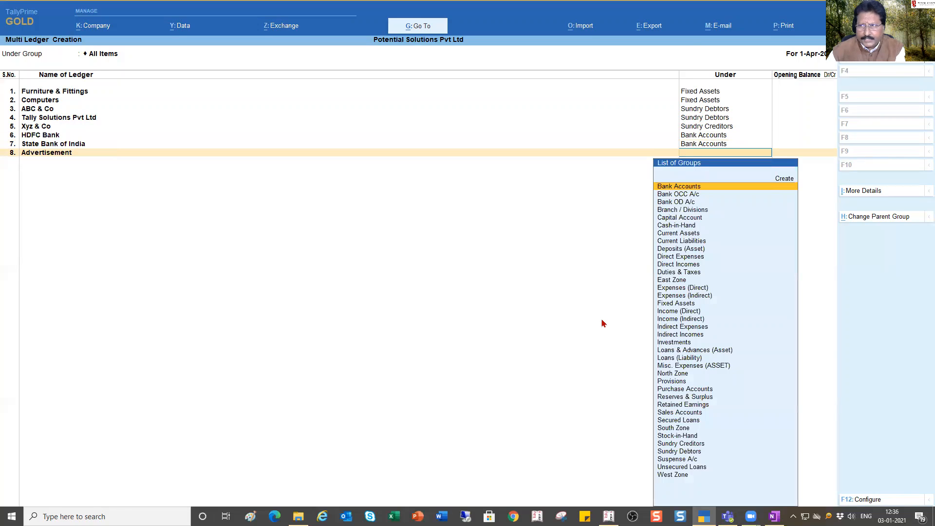
pyautogui.write('Ind')
pyautogui.press('Down')
pyautogui.press('Up')
pyautogui.press('Return')
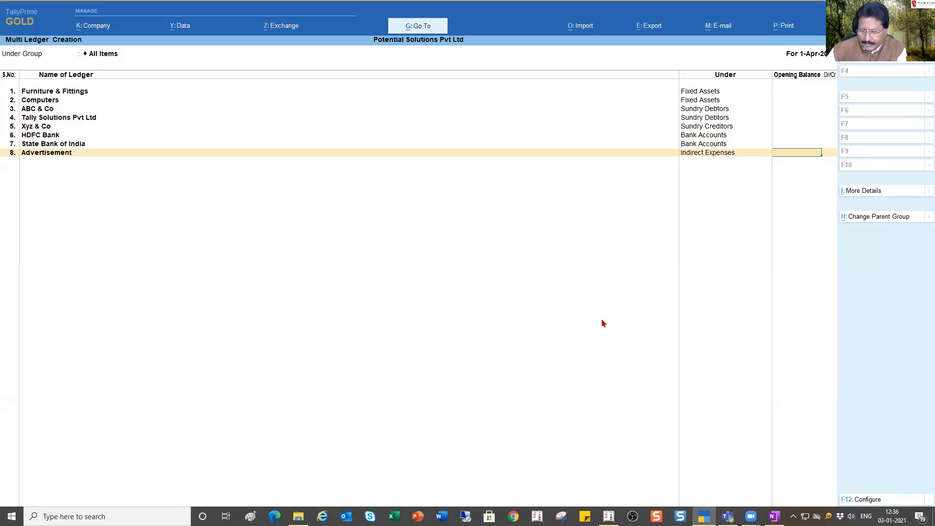
pyautogui.press('Return')
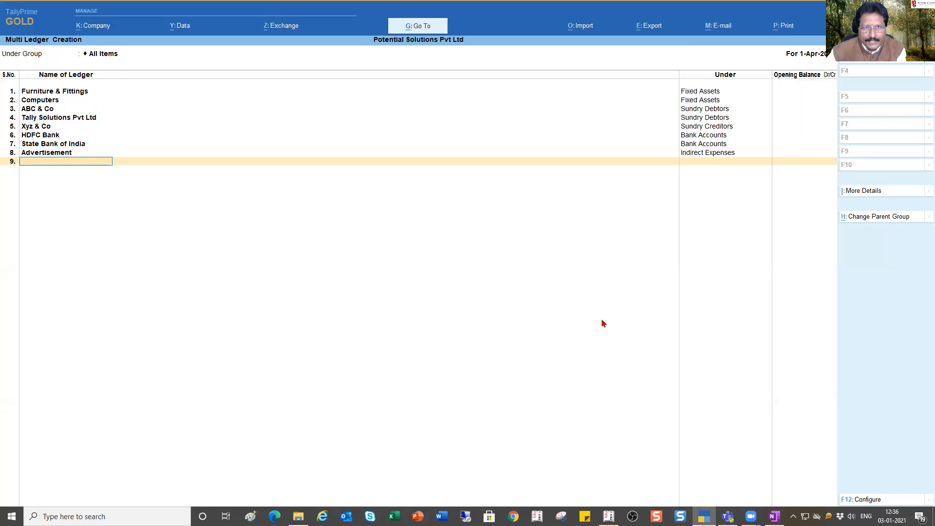
pyautogui.press('Return')
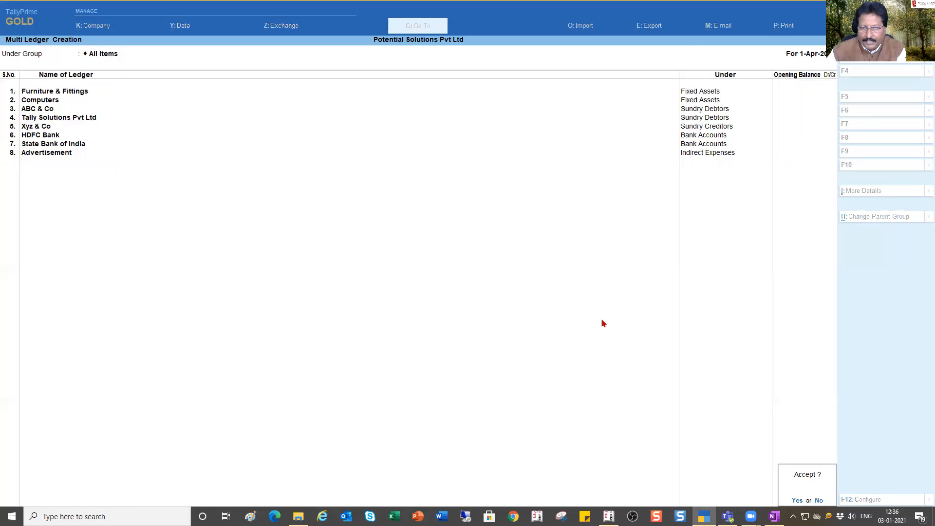
pyautogui.press('Return')
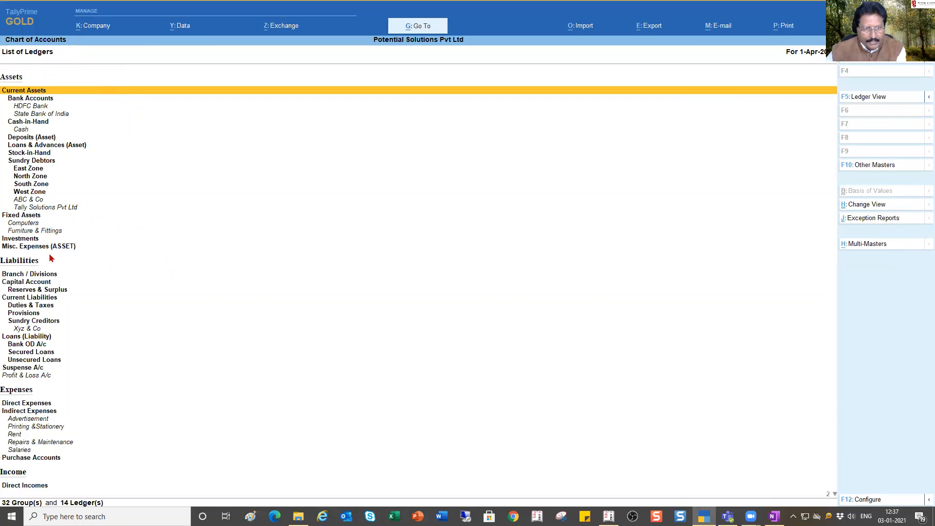
# From the chart of accounts, alter the ABC & Co ledger to place it under the East Zone group and save it.
pyautogui.press('Down')
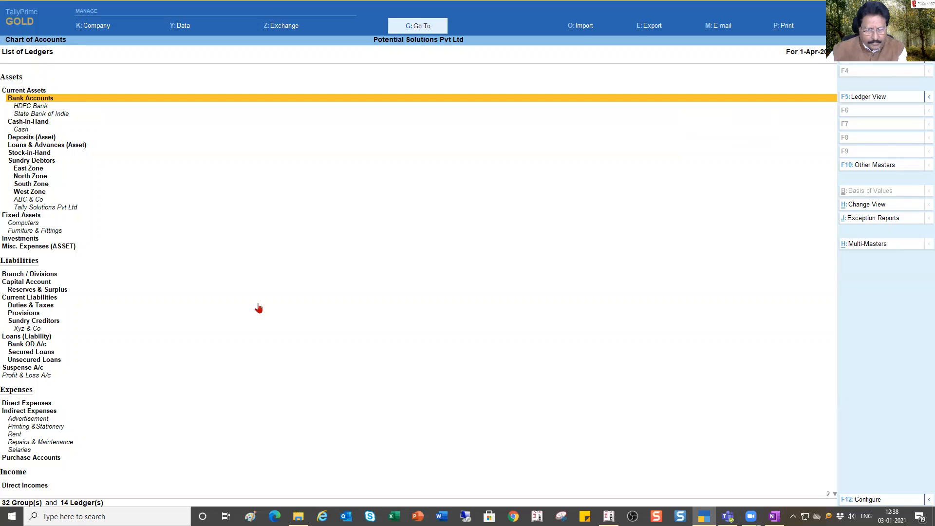
pyautogui.press('Down')
pyautogui.press('Down')
pyautogui.press('Down')
pyautogui.press('Down')
pyautogui.press('Down')
pyautogui.press('Down')
pyautogui.press('Down')
pyautogui.press('Down')
pyautogui.press('Down')
pyautogui.press('Down')
pyautogui.press('Down')
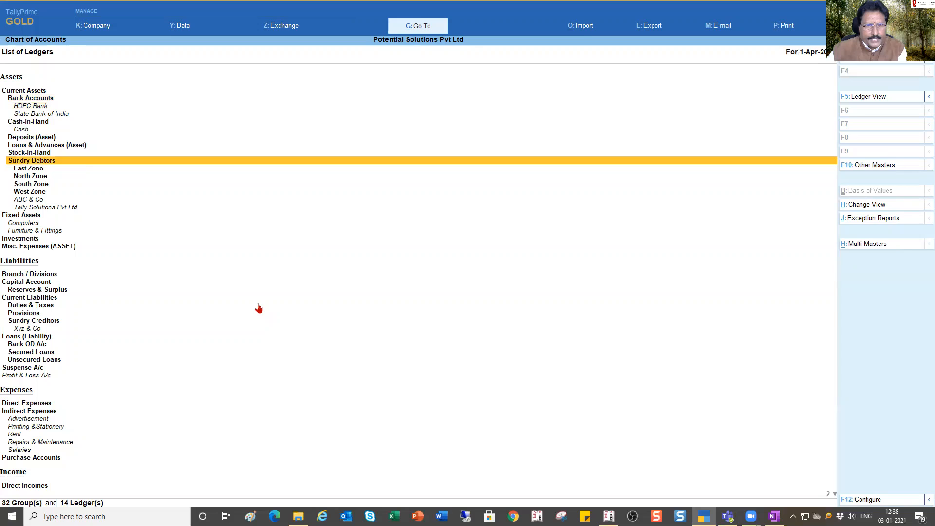
pyautogui.press('Down')
pyautogui.press('Down')
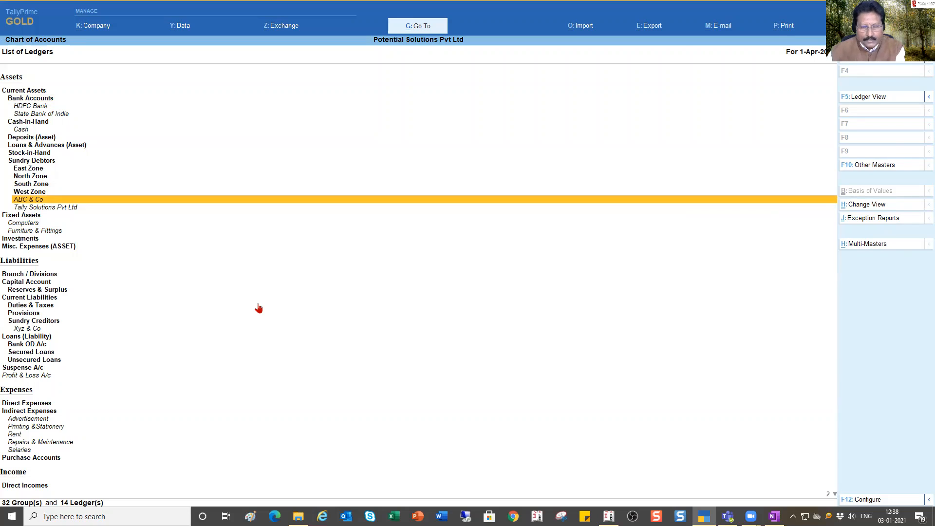
pyautogui.press('Return')
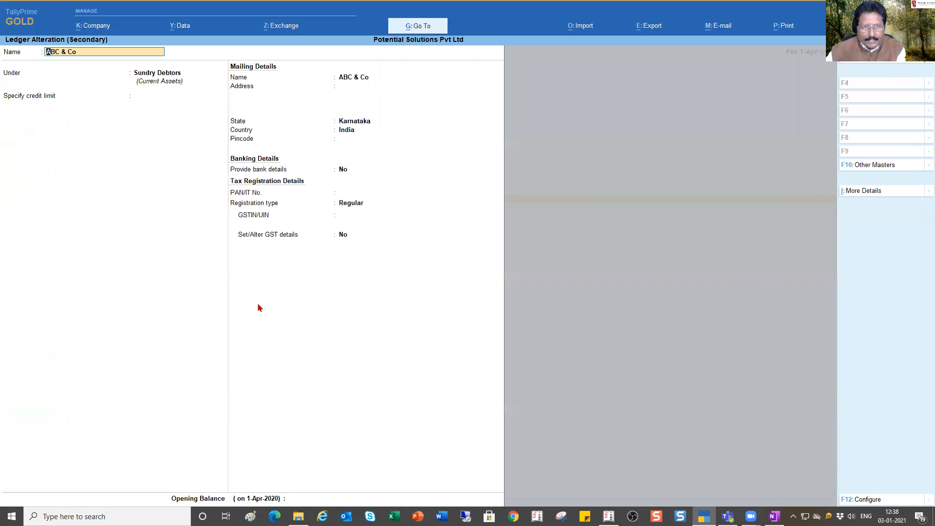
pyautogui.press('Return')
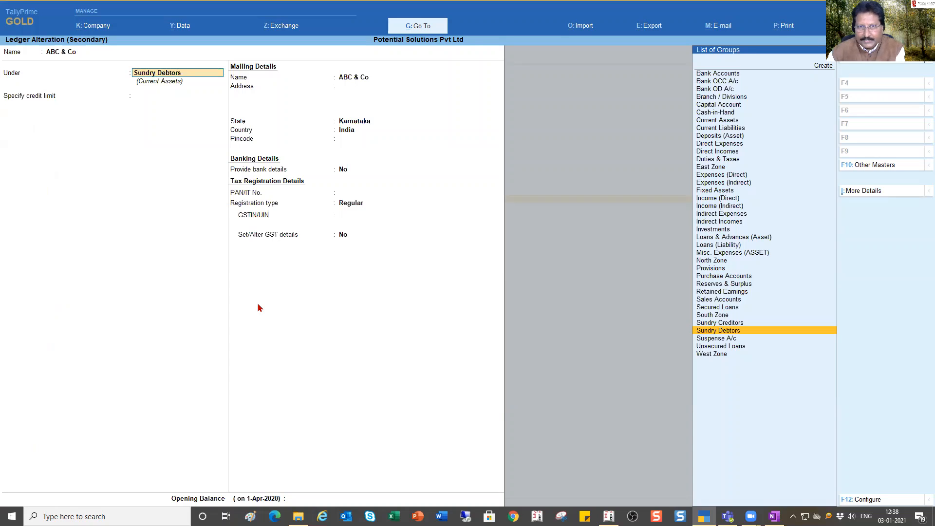
pyautogui.write('Eas')
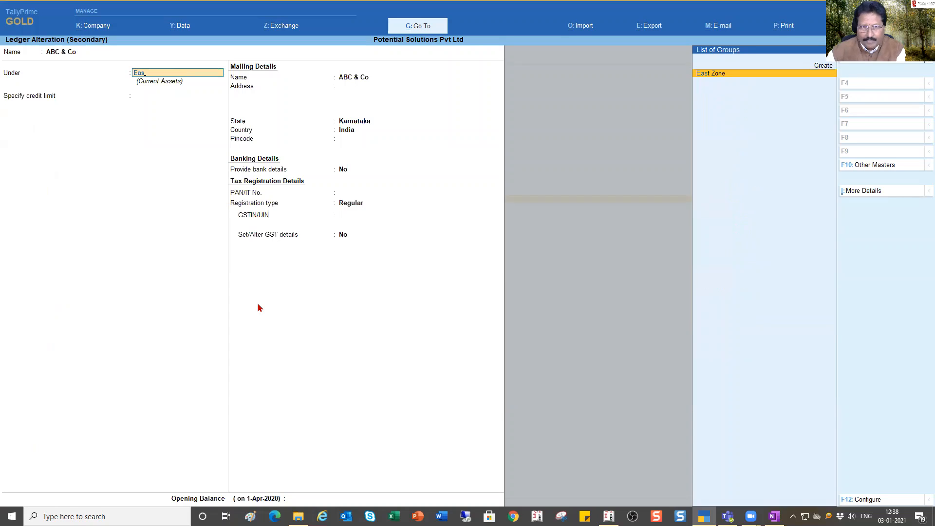
pyautogui.press('Return')
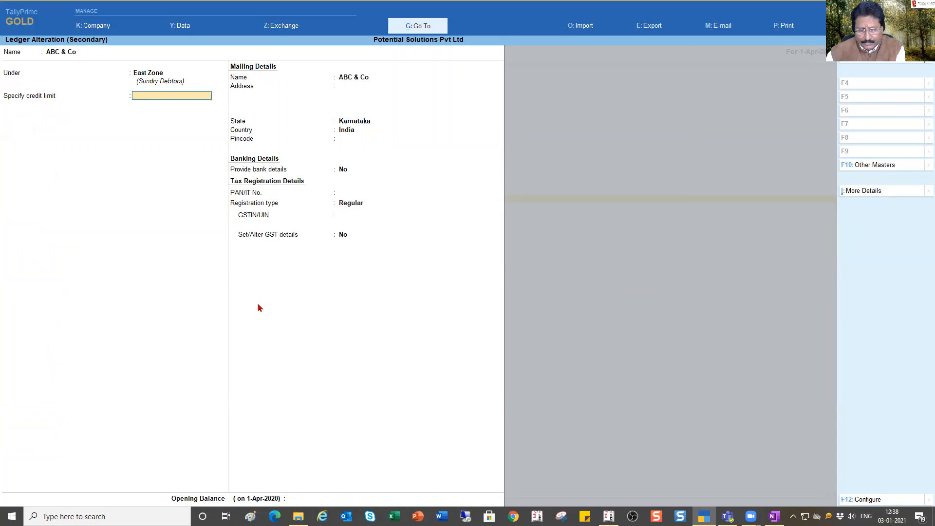
pyautogui.hotkey('ctrl', 'a')
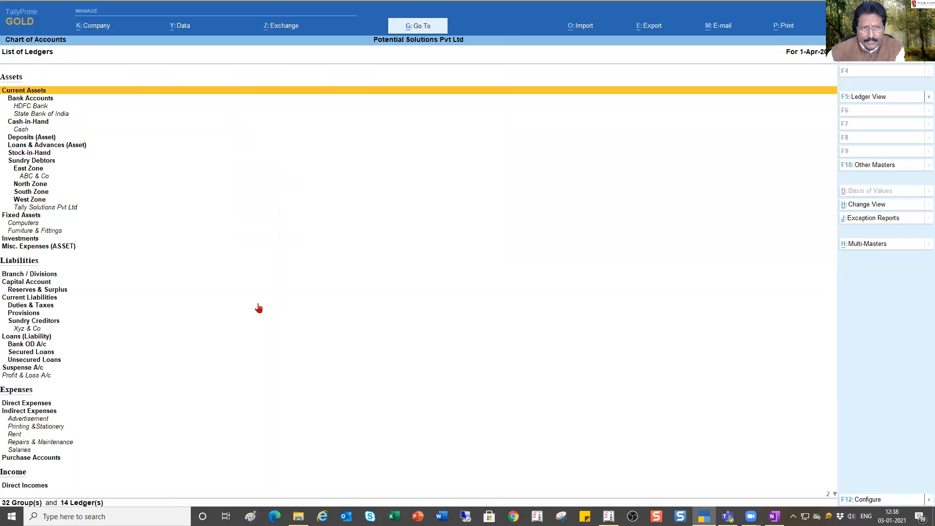
# Alter the Tally Solutions Pvt Ltd ledger to place it under the South Zone group and save it.
pyautogui.press('Down')
pyautogui.press('Down')
pyautogui.press('Down')
pyautogui.press('Down')
pyautogui.press('Down')
pyautogui.press('Down')
pyautogui.press('Down')
pyautogui.press('Down')
pyautogui.press('Down')
pyautogui.press('Down')
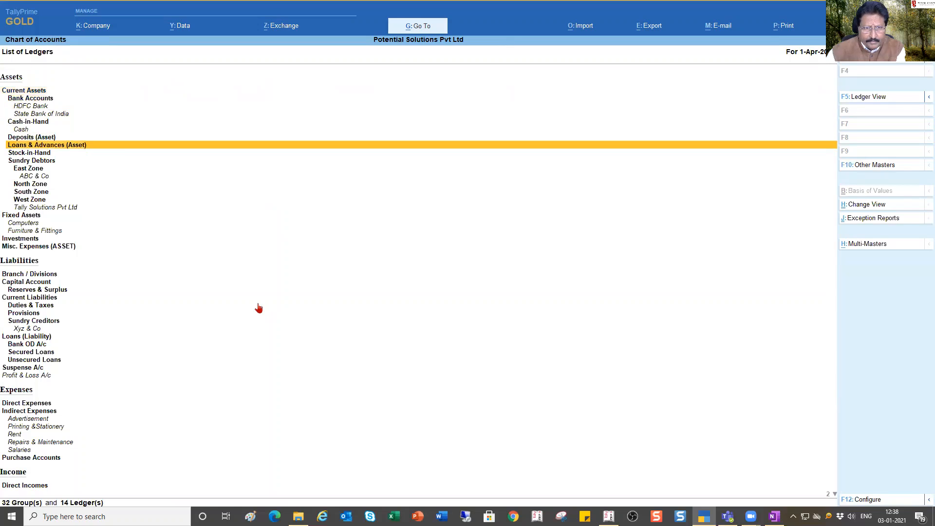
pyautogui.press('Down')
pyautogui.press('Down')
pyautogui.press('Down')
pyautogui.press('Down')
pyautogui.press('Down')
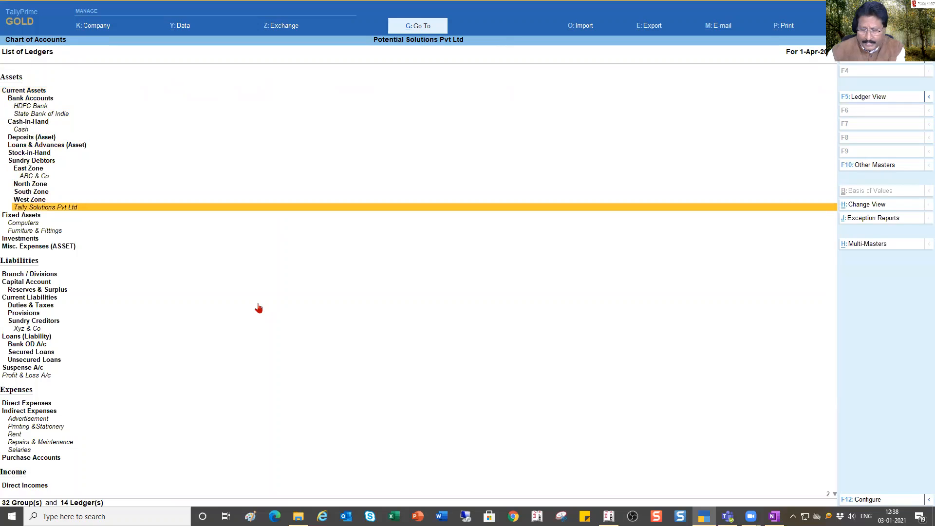
pyautogui.press('Return')
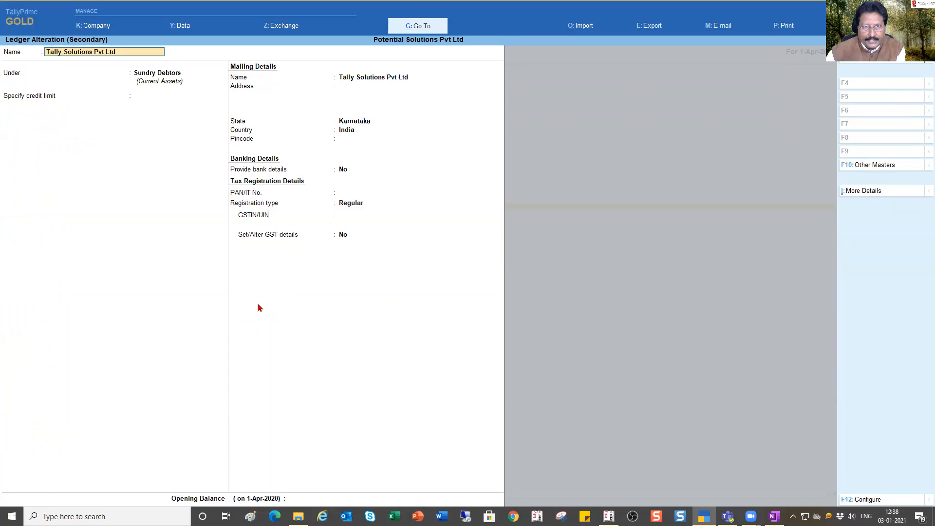
pyautogui.press('Return')
pyautogui.write('Sout')
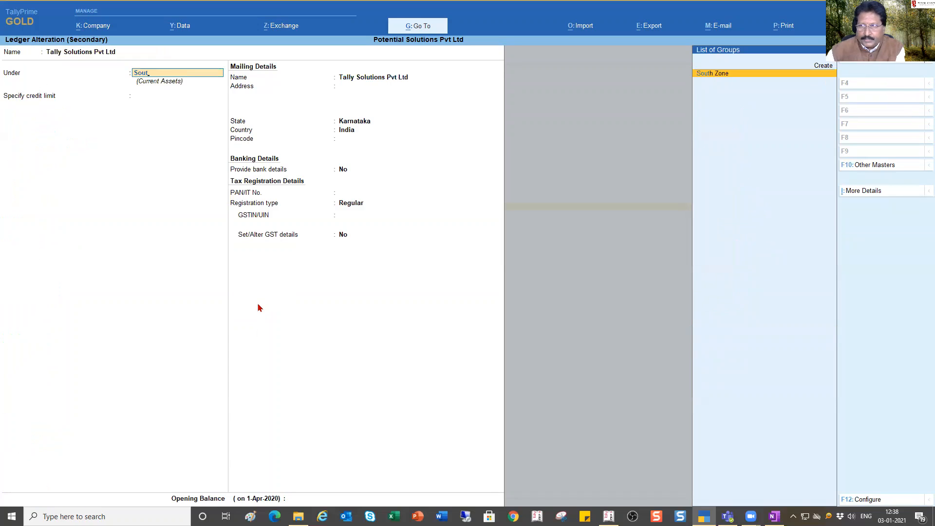
pyautogui.press('Return')
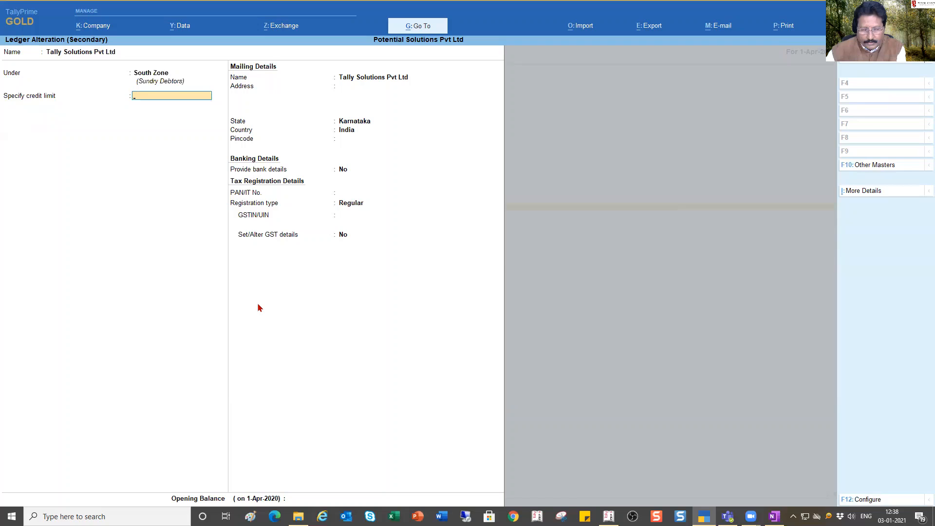
pyautogui.hotkey('ctrl', 'a')
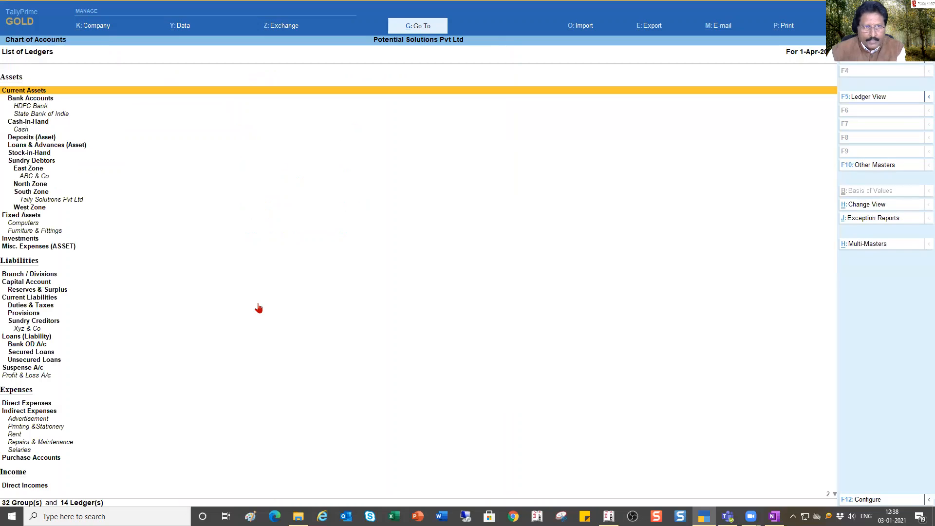
# Examine how the zone groups and their ledgers are arranged under Sundry Debtors in the chart of accounts.
pyautogui.press('Down')
pyautogui.press('Down')
pyautogui.press('Down')
pyautogui.press('Down')
pyautogui.press('Down')
pyautogui.press('Down')
pyautogui.press('Down')
pyautogui.press('Down')
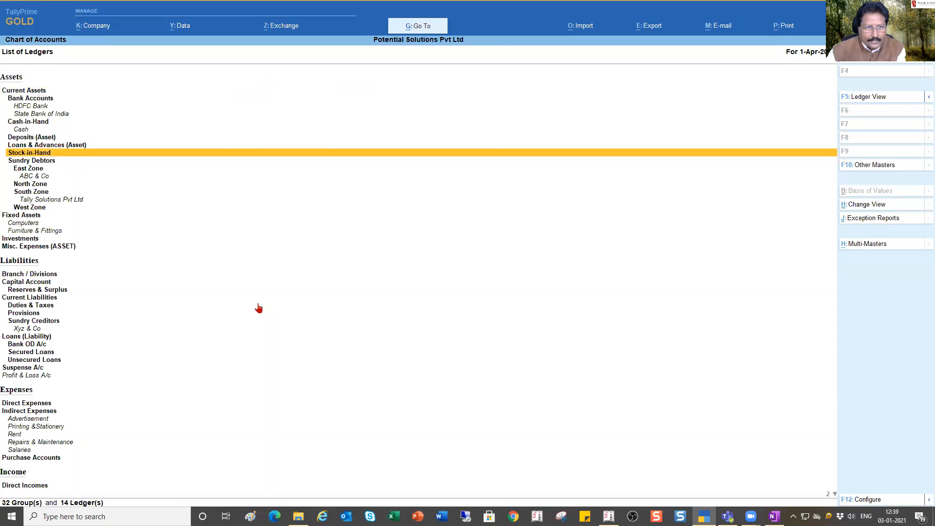
pyautogui.press('Down')
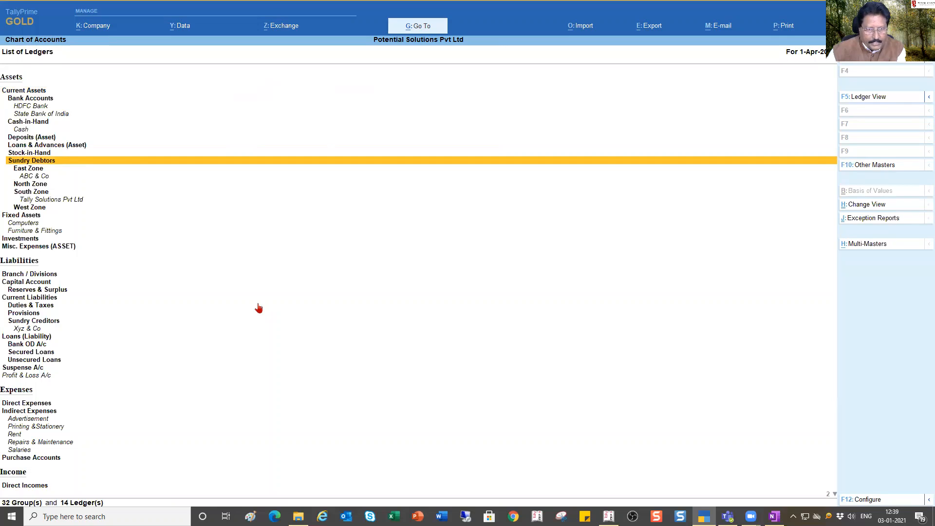
pyautogui.press('Down')
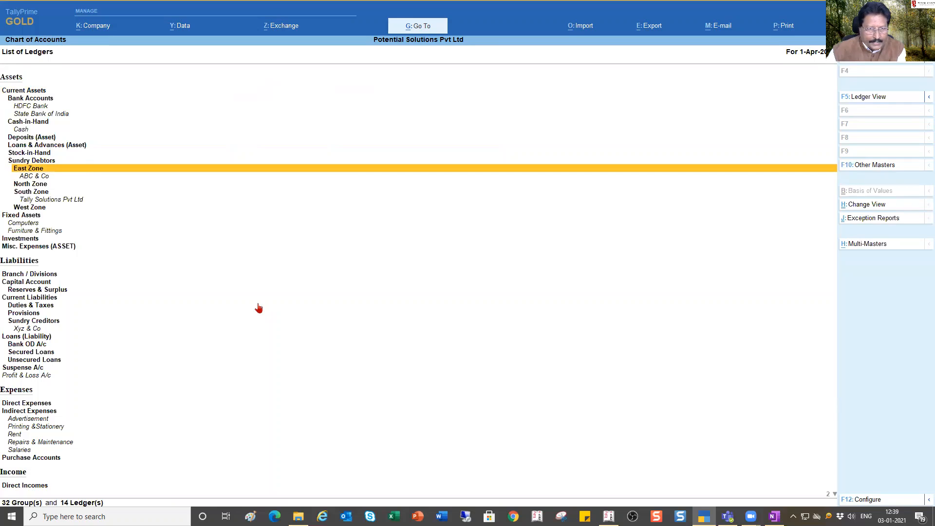
pyautogui.press('Down')
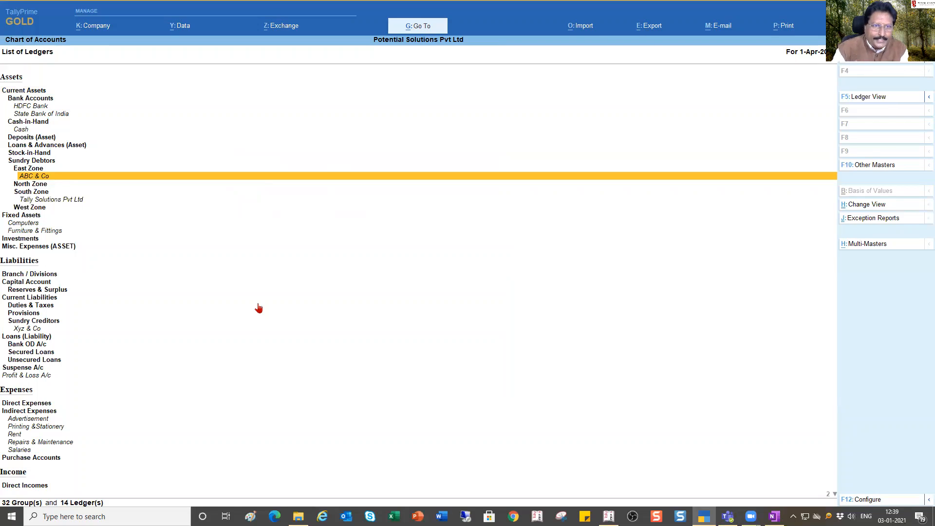
pyautogui.press('Down')
pyautogui.press('Down')
pyautogui.press('Down')
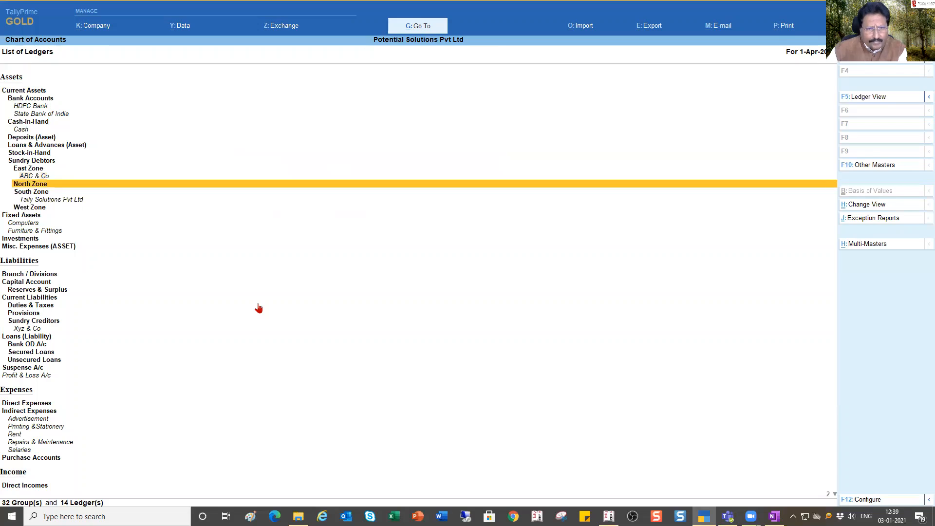